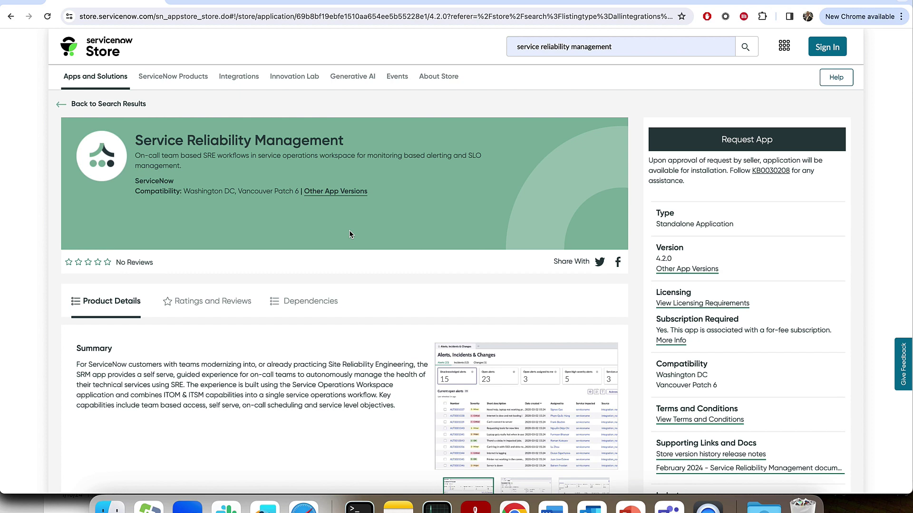
Switch to the browser tab with the Service Operations Workspace Admin Center
{"action": "left_click", "coordinate": [237, 2]}
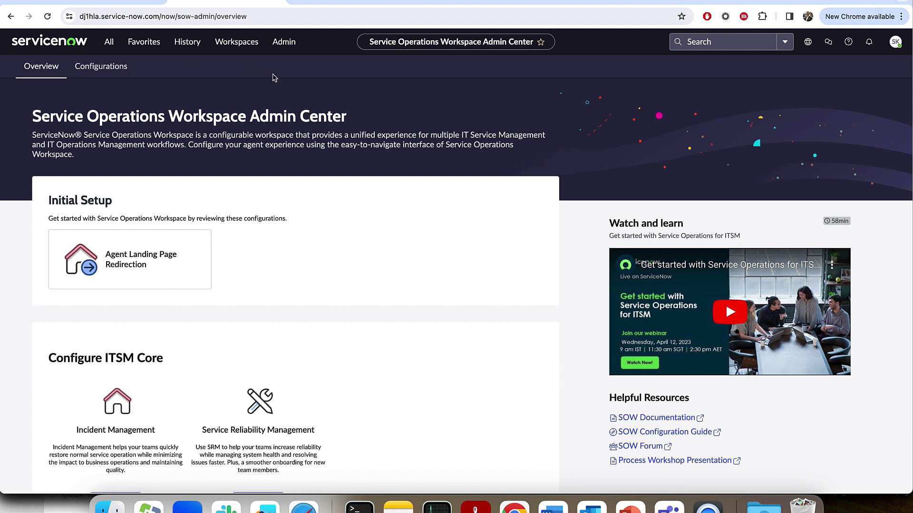
Filter the All menu for 'service operations workspace' and open Configure for Service Reliability Management
{"action": "left_click", "coordinate": [113, 47]}
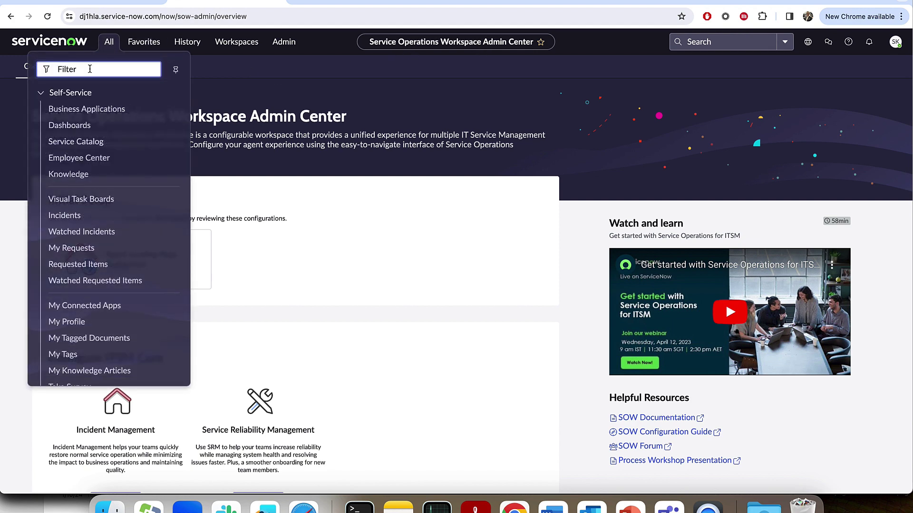
{"action": "type", "text": "service operati"}
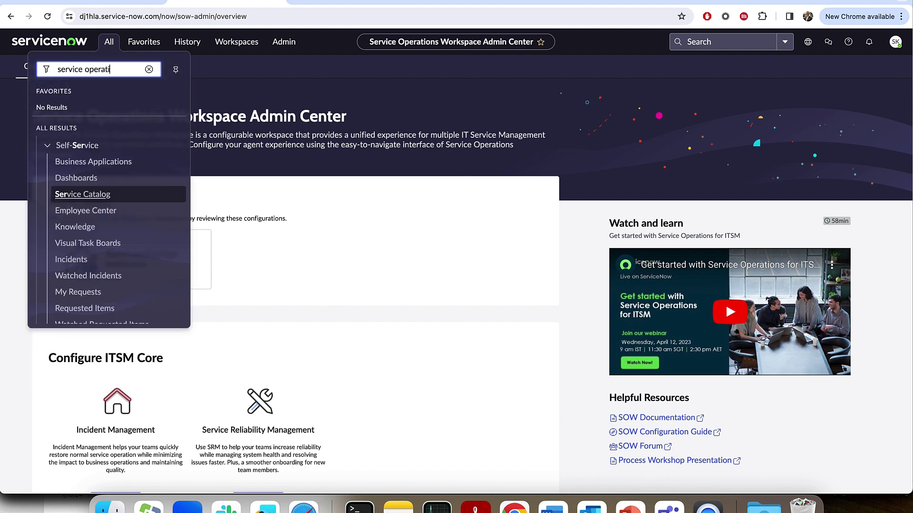
{"action": "type", "text": "ons workspace"}
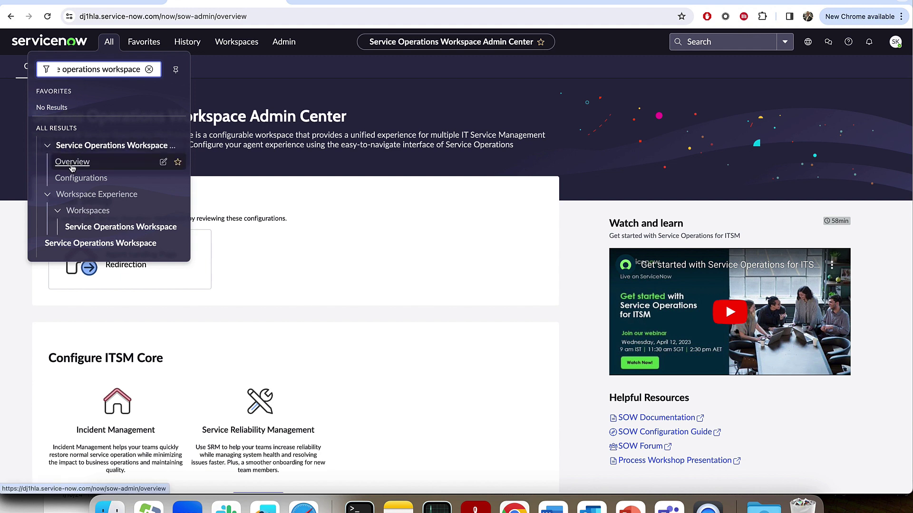
{"action": "left_click", "coordinate": [306, 322]}
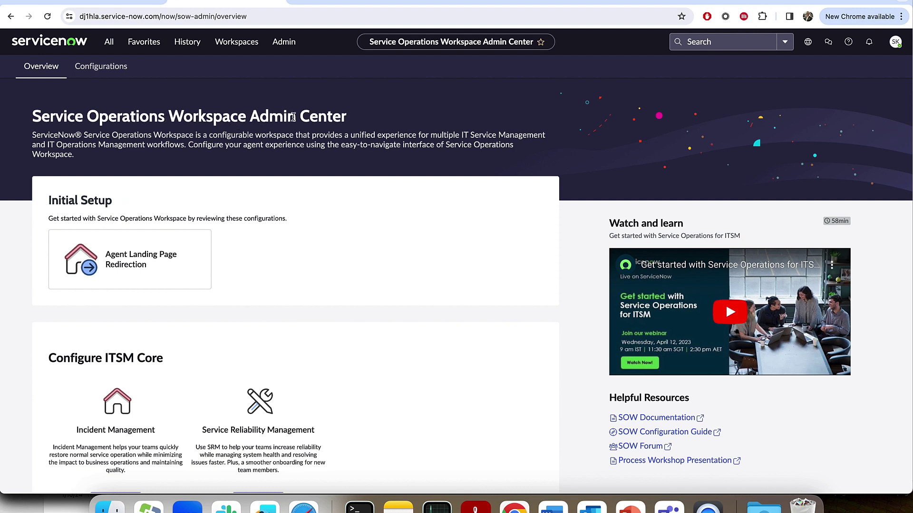
{"action": "scroll", "coordinate": [273, 274], "scroll_direction": "down", "scroll_amount": 3}
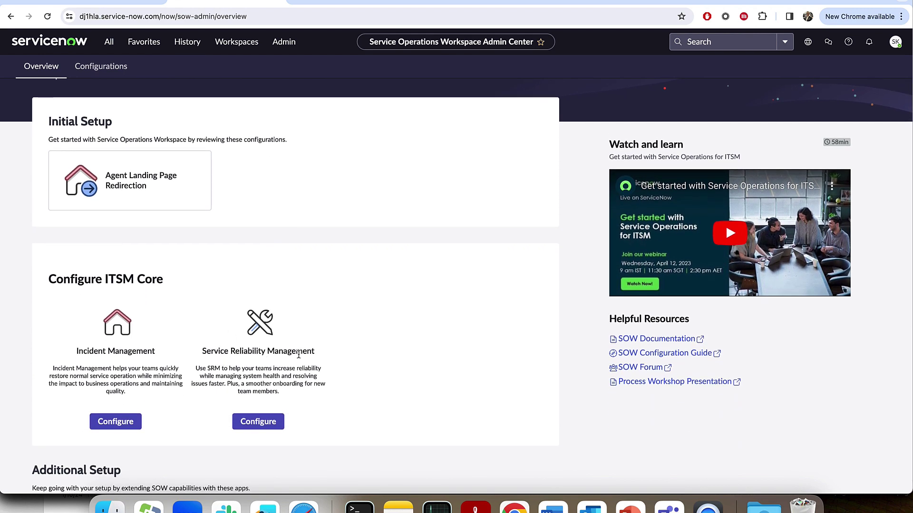
{"action": "left_click", "coordinate": [261, 421]}
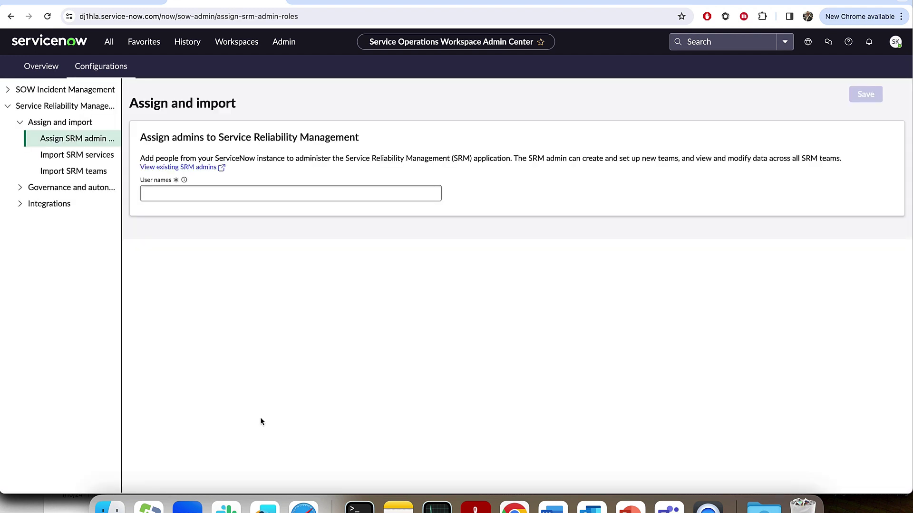
Open the Twilio API Key integration under Integrations and highlight its 'Get started' credentials sentence
{"action": "left_click", "coordinate": [20, 204]}
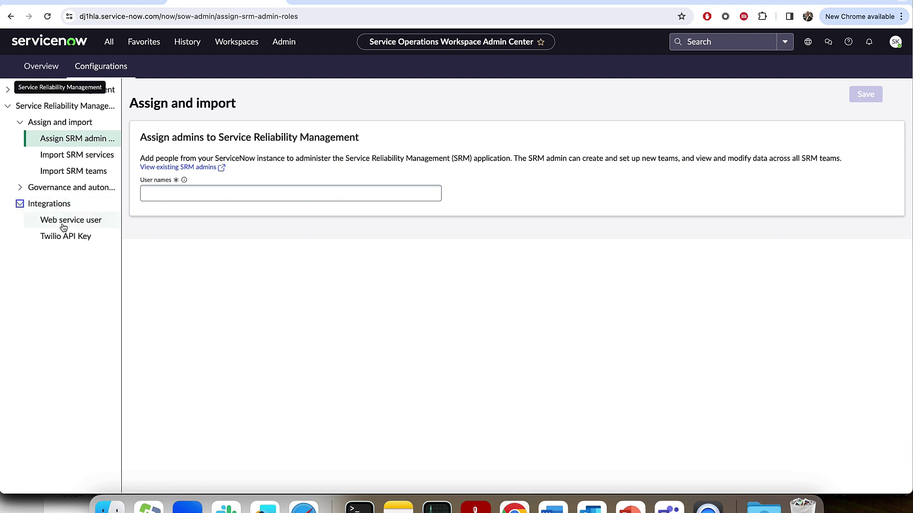
{"action": "left_click", "coordinate": [63, 237]}
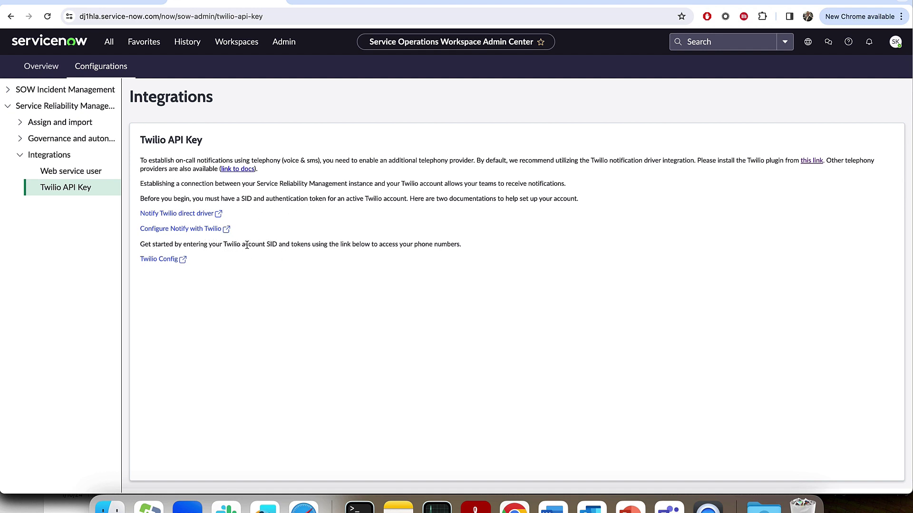
{"action": "triple_click", "coordinate": [218, 245]}
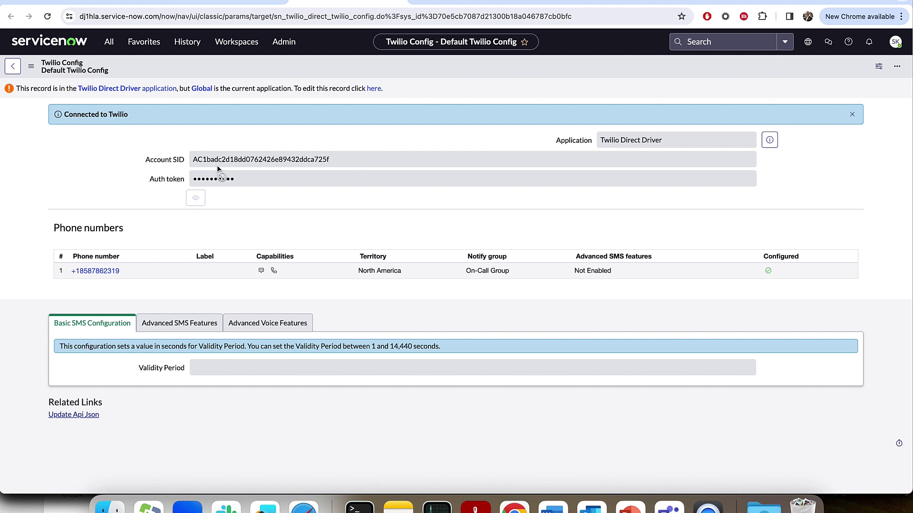
Make the Default Twilio Config record editable through its 'here' link
{"action": "left_click", "coordinate": [373, 88]}
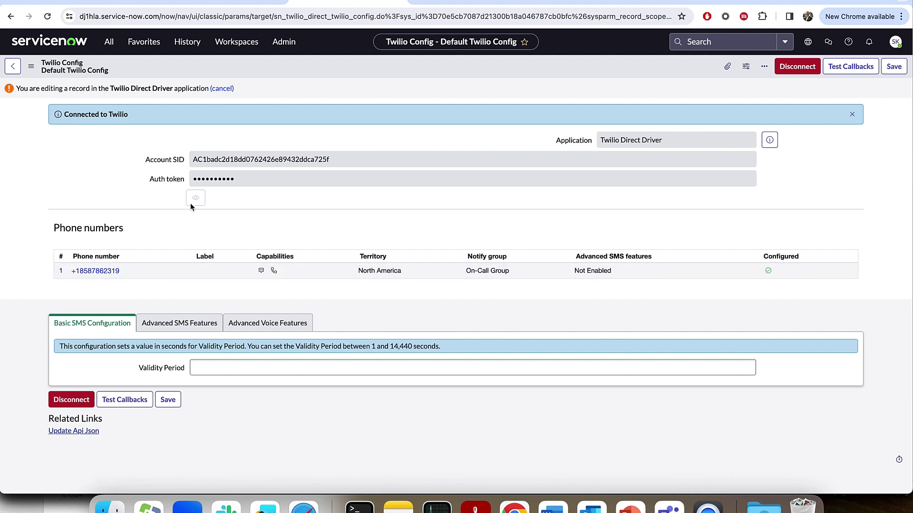
Open the Twilio number's record, select its On-Call Group notify group, and return to Twilio Config
{"action": "left_click", "coordinate": [93, 272]}
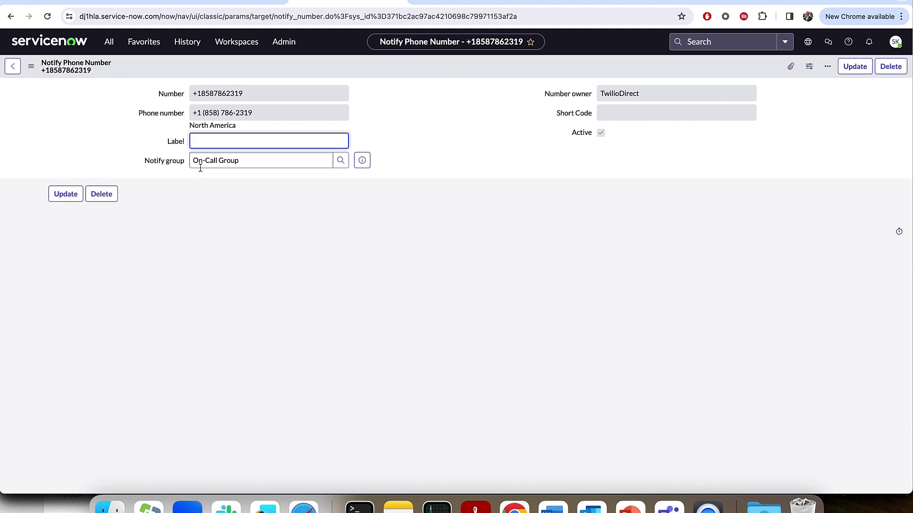
{"action": "left_click_drag", "start_coordinate": [193, 160], "coordinate": [248, 161]}
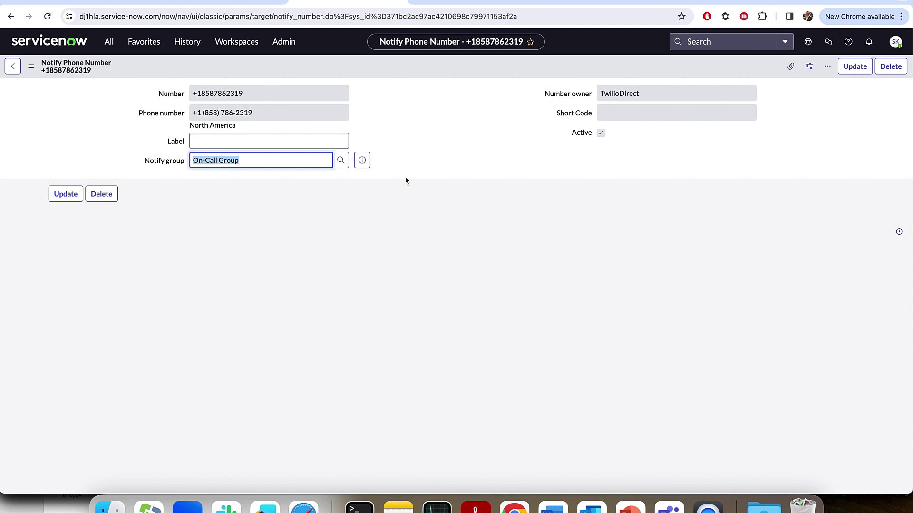
{"action": "left_click", "coordinate": [194, 163]}
{"action": "left_click_drag", "start_coordinate": [193, 163], "coordinate": [250, 164]}
{"action": "left_click", "coordinate": [14, 72]}
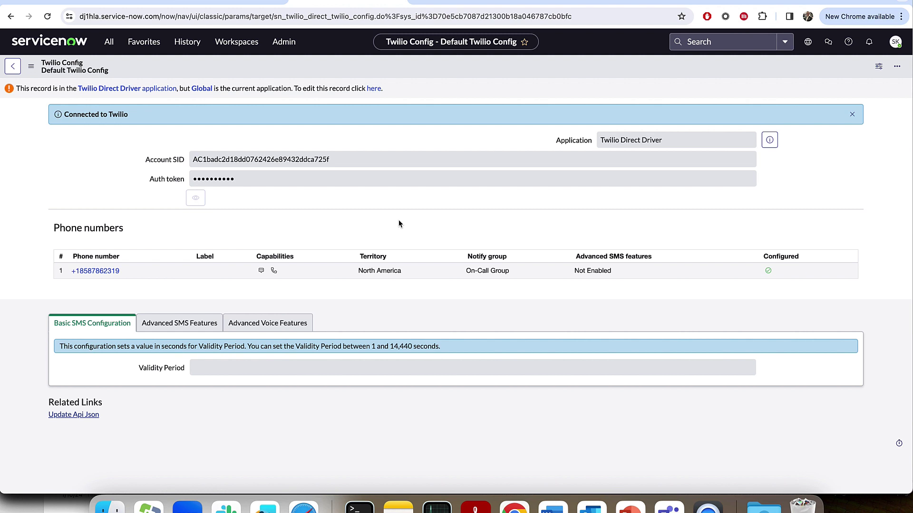
In Service Operations Workspace, list all 50 teams on the Teams page instead of Your teams
{"action": "left_click", "coordinate": [468, 1]}
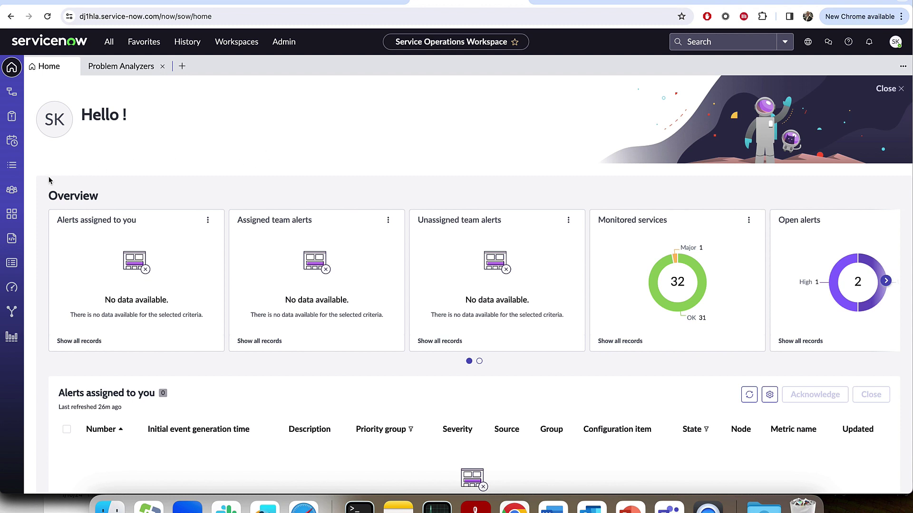
{"action": "left_click", "coordinate": [18, 191]}
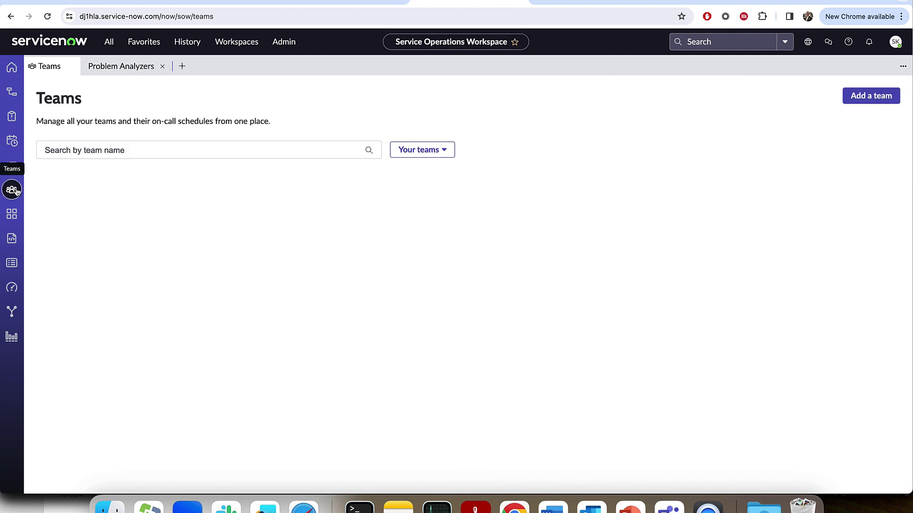
{"action": "left_click", "coordinate": [414, 149]}
{"action": "left_click", "coordinate": [420, 199]}
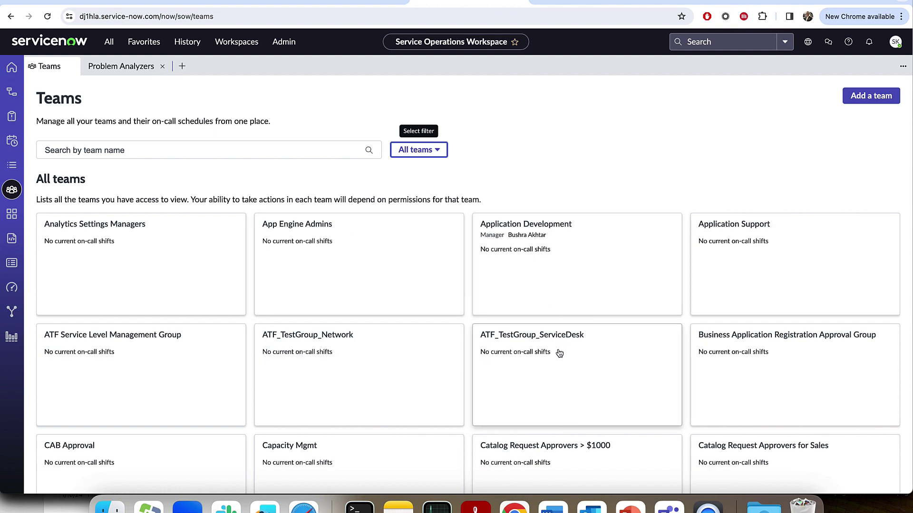
{"action": "scroll", "coordinate": [559, 353], "scroll_direction": "down", "scroll_amount": 3}
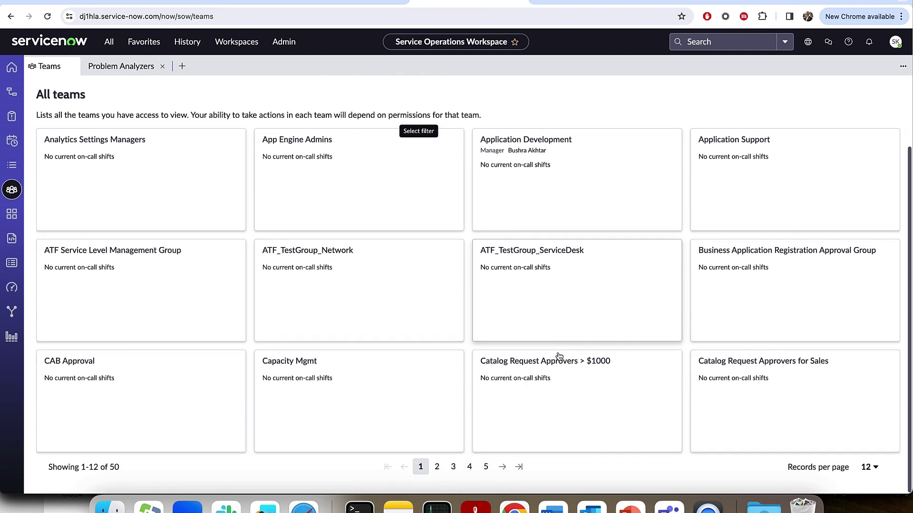
{"action": "scroll", "coordinate": [559, 357], "scroll_direction": "up", "scroll_amount": 3}
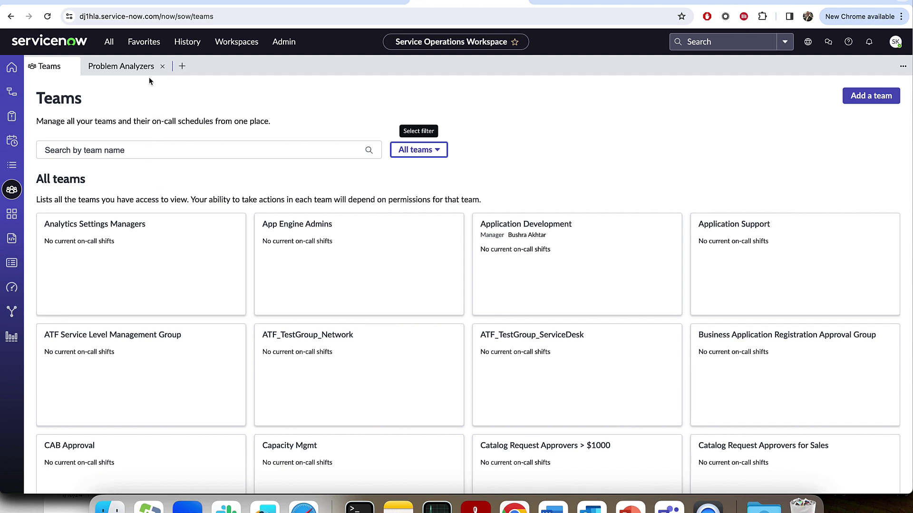
Open Problem Analyzers, review its members, and show its March 2024 schedule full width
{"action": "left_click", "coordinate": [137, 69]}
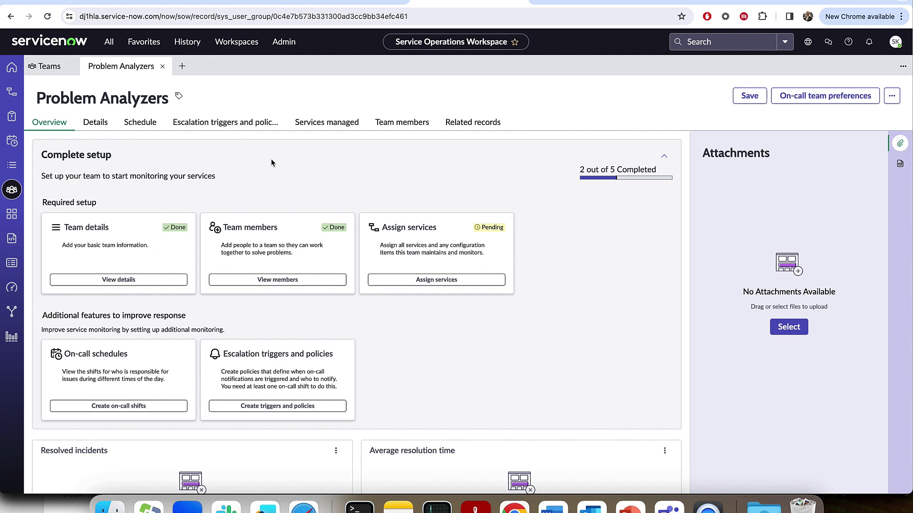
{"action": "left_click", "coordinate": [400, 123]}
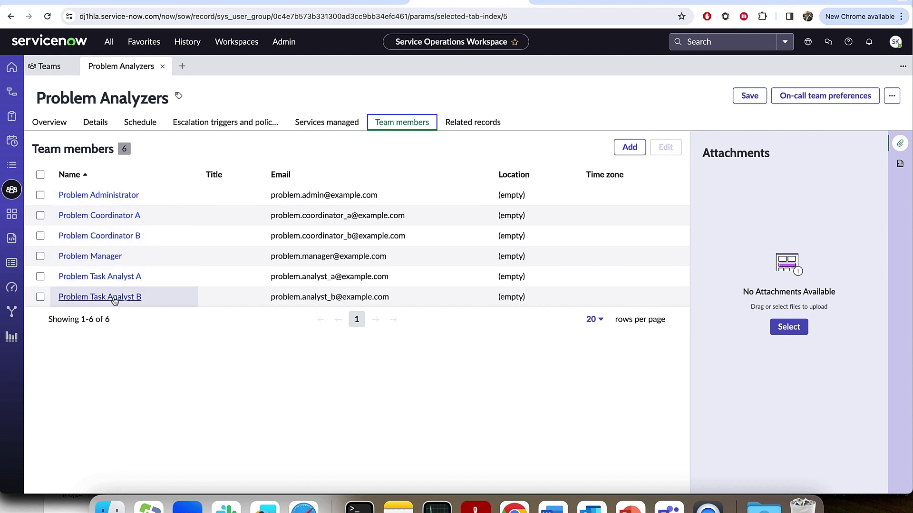
{"action": "left_click", "coordinate": [53, 124]}
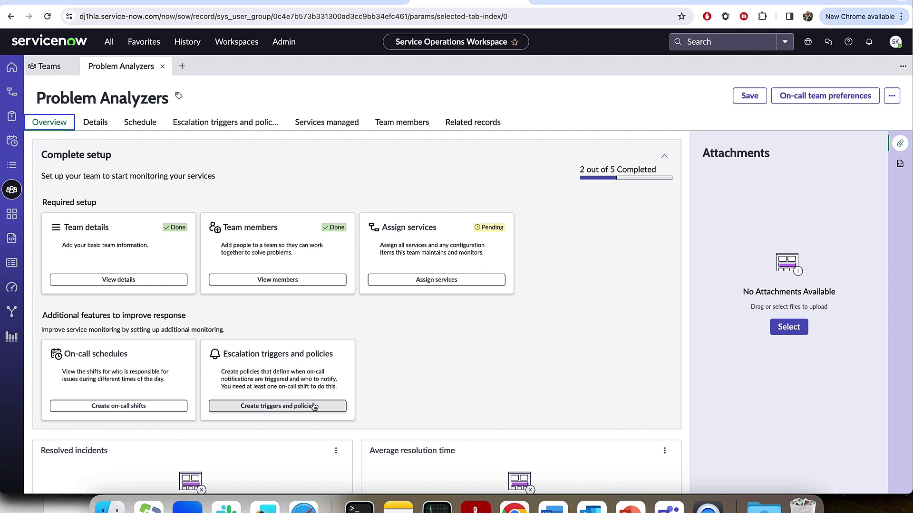
{"action": "left_click", "coordinate": [140, 123]}
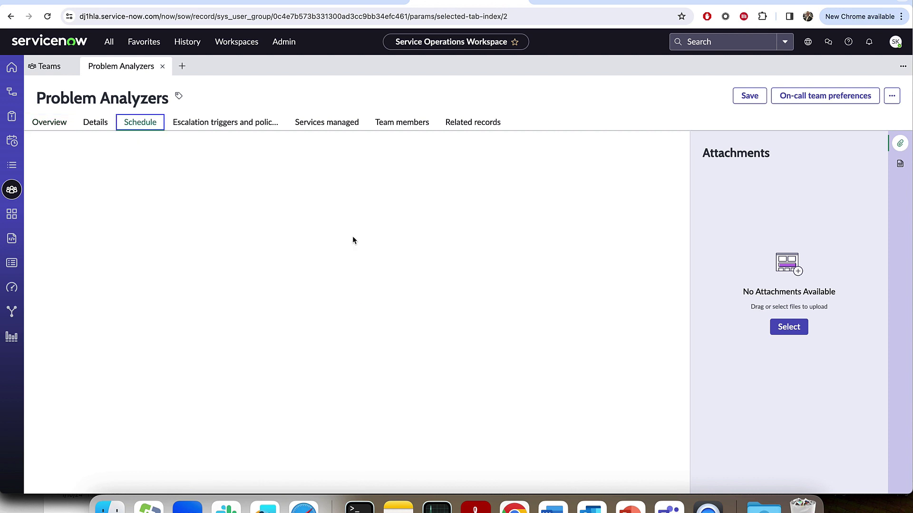
{"action": "left_click", "coordinate": [901, 145]}
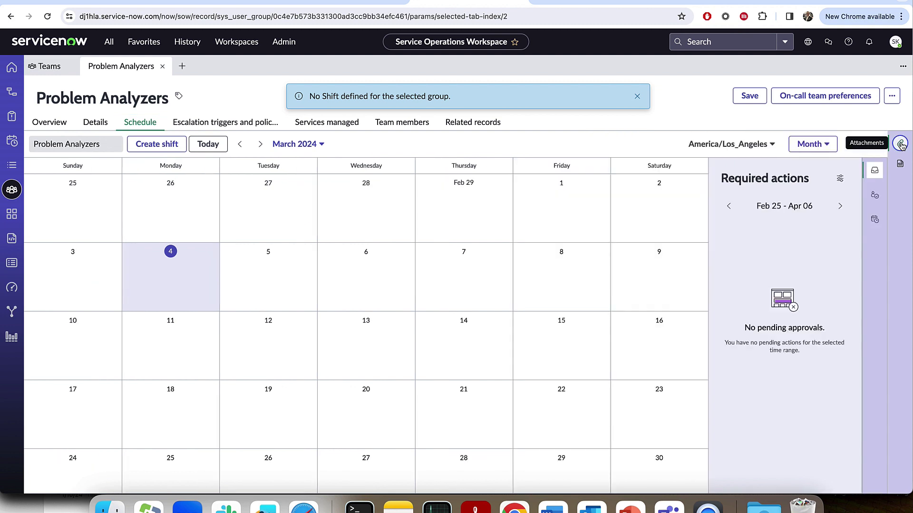
{"action": "left_click", "coordinate": [875, 171]}
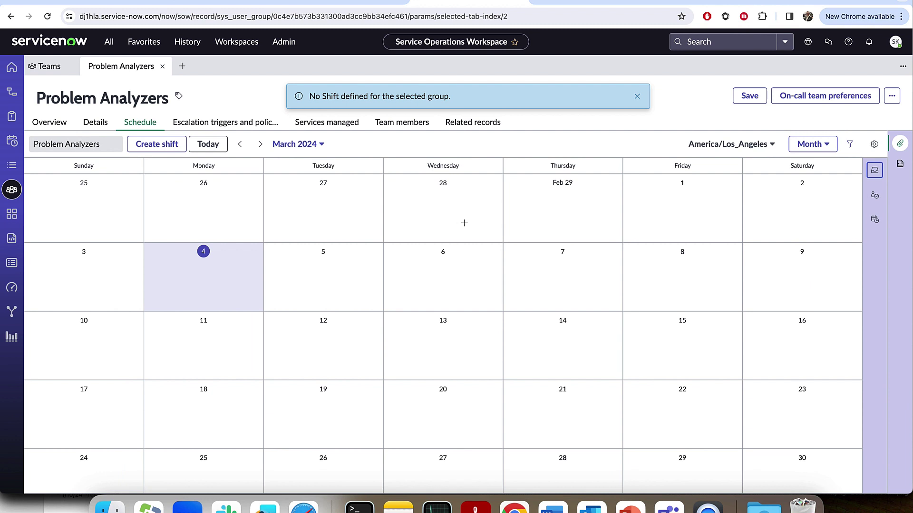
{"action": "left_click", "coordinate": [637, 97]}
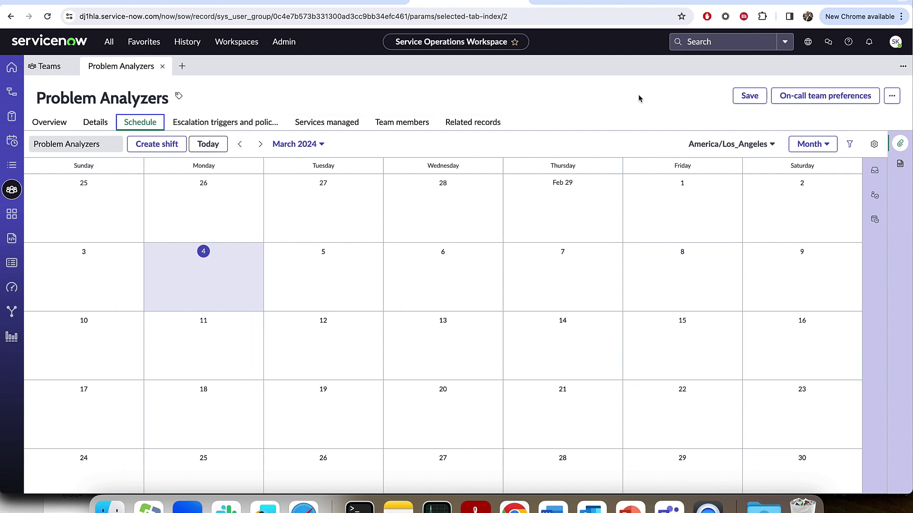
Fill a new all-day 'Weekday Shift' starting 2024-03-04, repeating weekly Monday–Friday
{"action": "left_click", "coordinate": [163, 150]}
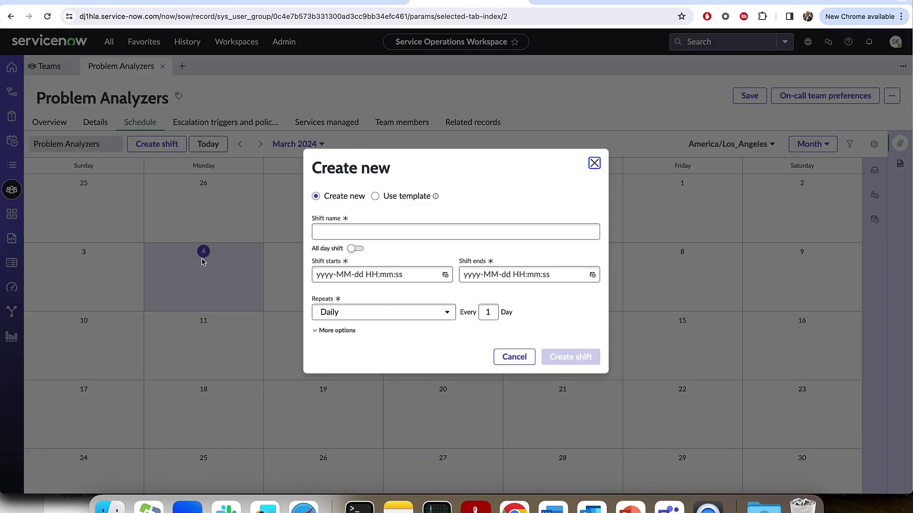
{"action": "left_click", "coordinate": [438, 235]}
{"action": "type", "text": "Week"}
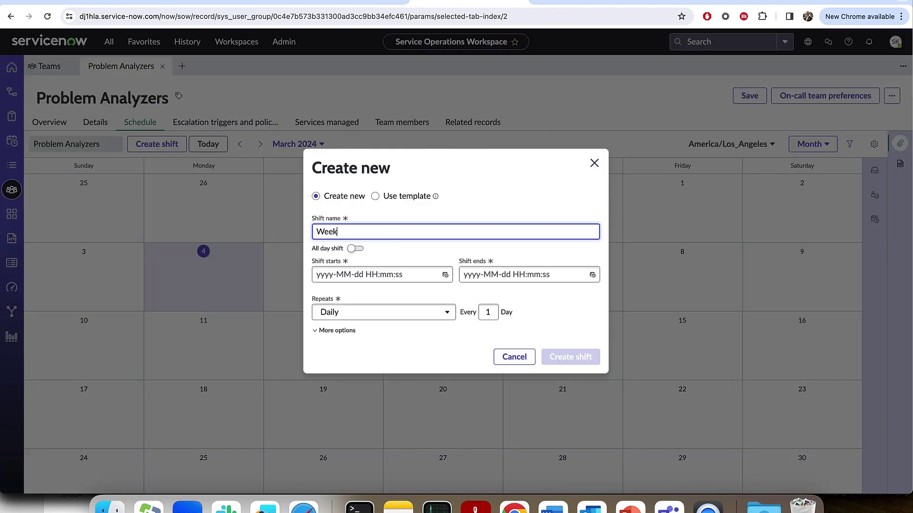
{"action": "type", "text": "day Shift"}
{"action": "left_click", "coordinate": [356, 250]}
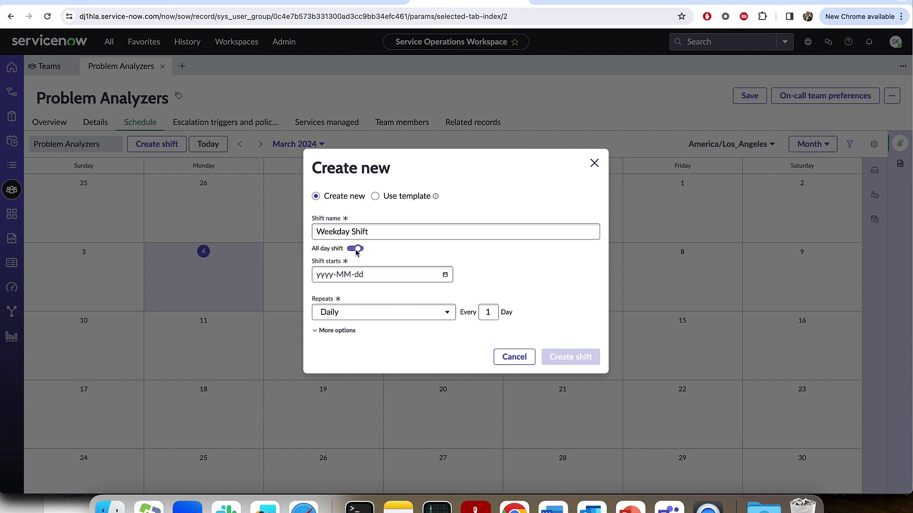
{"action": "left_click", "coordinate": [446, 275]}
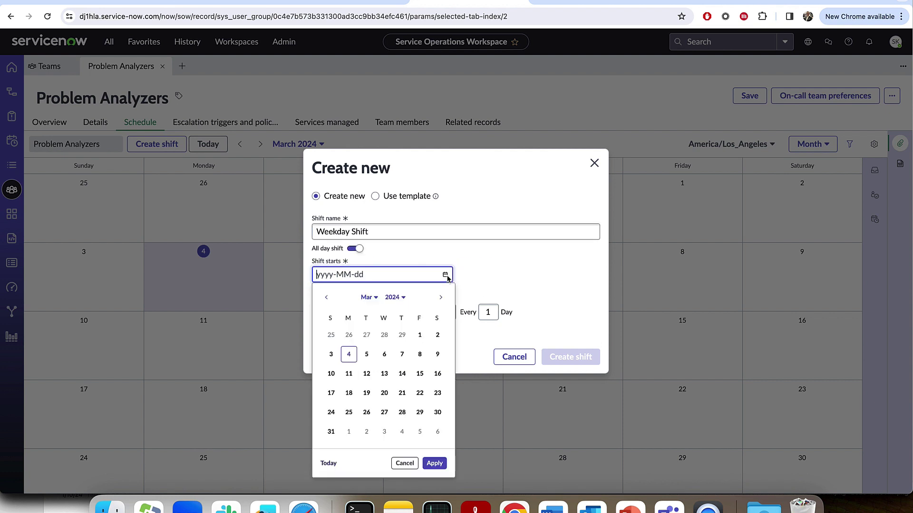
{"action": "left_click", "coordinate": [349, 355]}
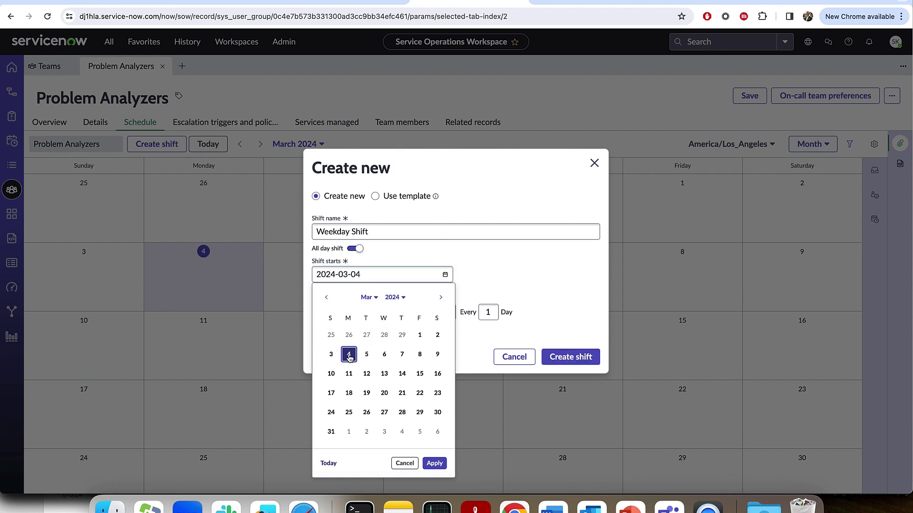
{"action": "left_click", "coordinate": [434, 462]}
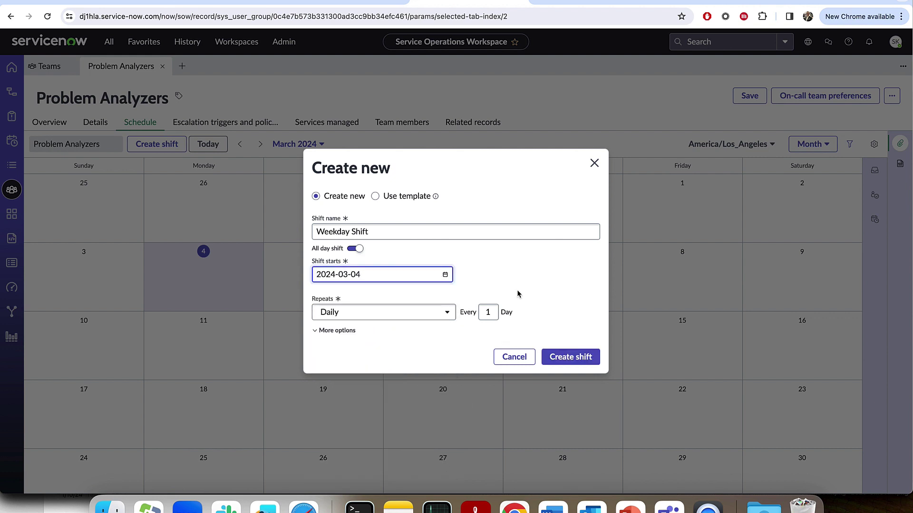
{"action": "left_click", "coordinate": [411, 313]}
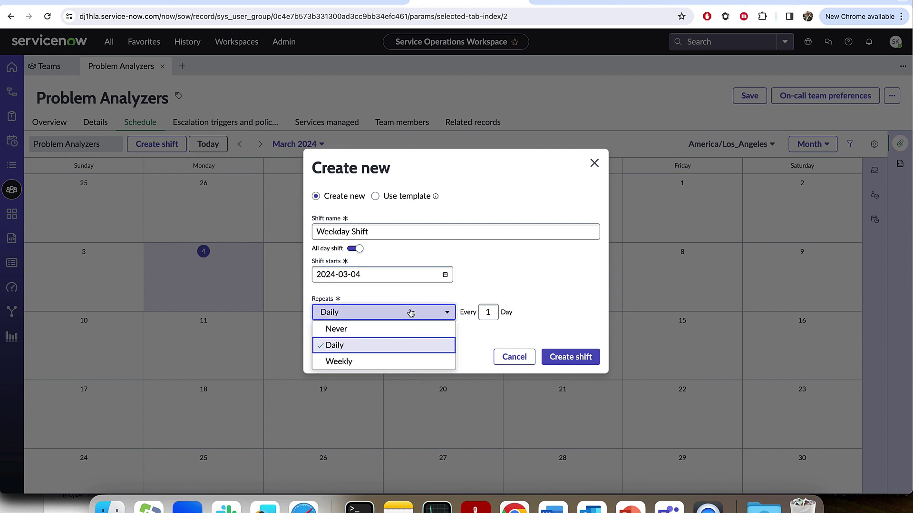
{"action": "left_click", "coordinate": [353, 362]}
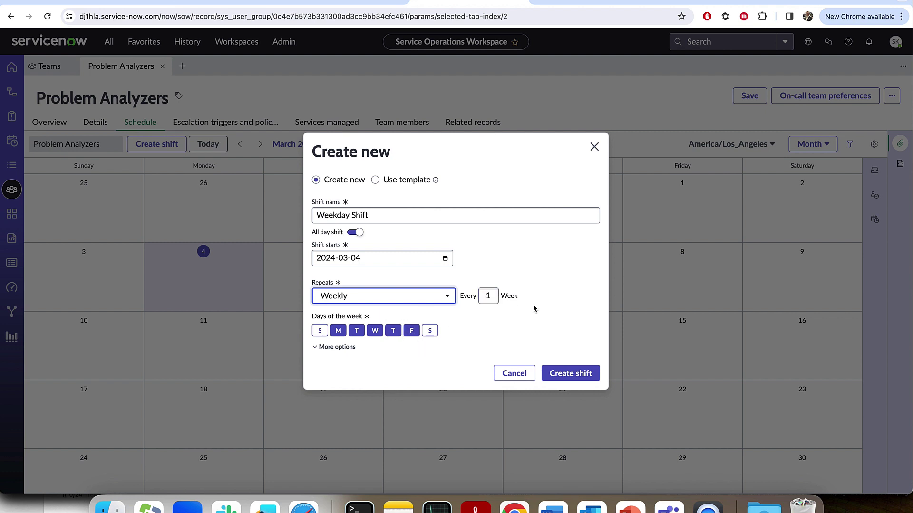
Create the Weekday Shift and view its Members tab in Calendar Week layout
{"action": "left_click", "coordinate": [567, 373]}
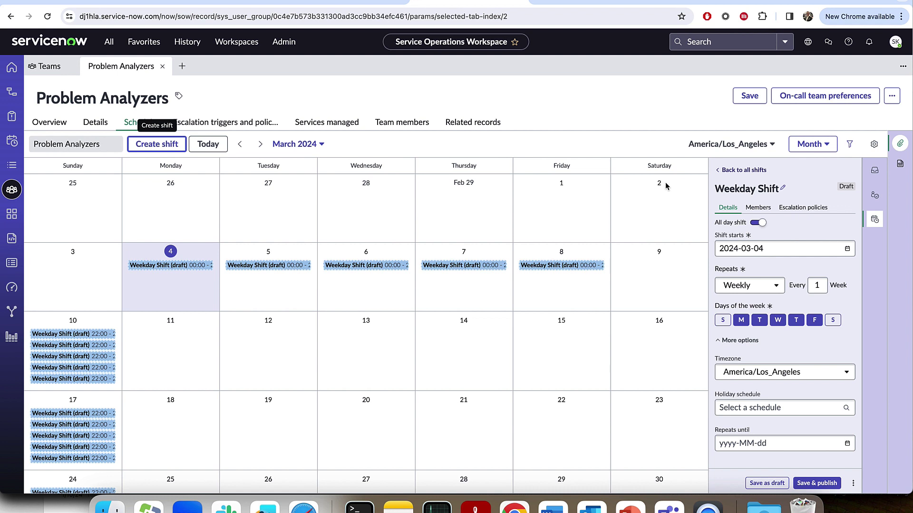
{"action": "left_click", "coordinate": [759, 208]}
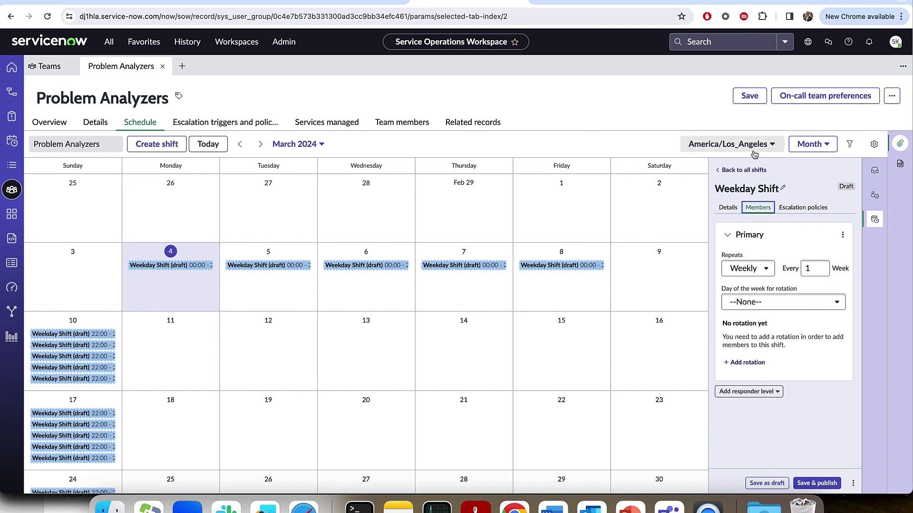
{"action": "left_click", "coordinate": [797, 145]}
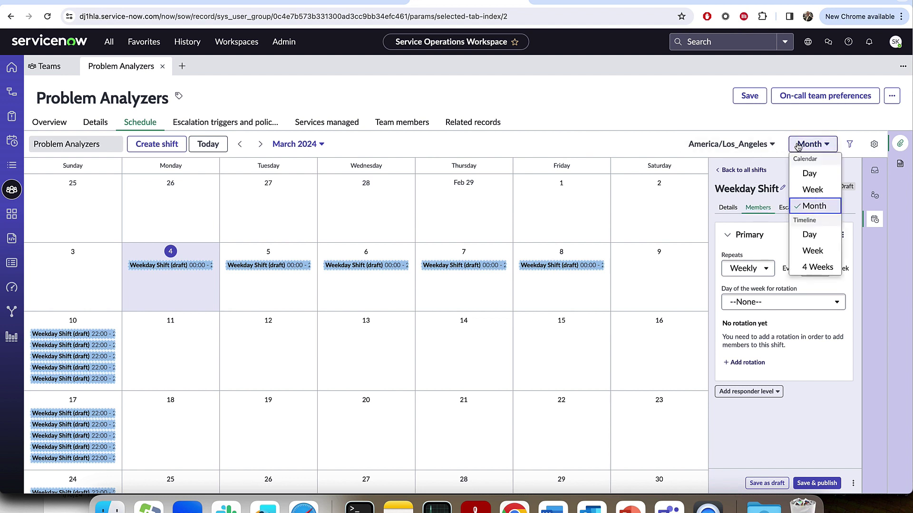
{"action": "left_click", "coordinate": [812, 189]}
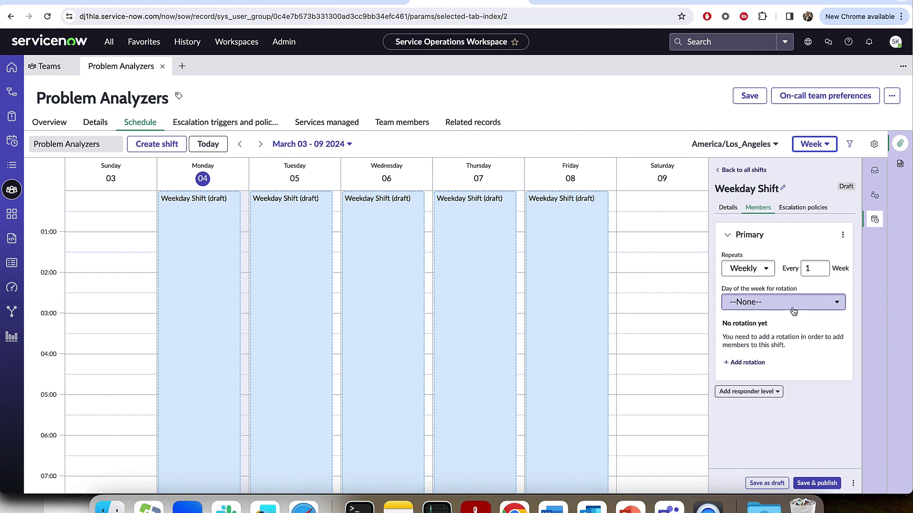
Give the Primary level a rotation with Problem Task Analyst A and B, then check the weeks
{"action": "left_click", "coordinate": [752, 362]}
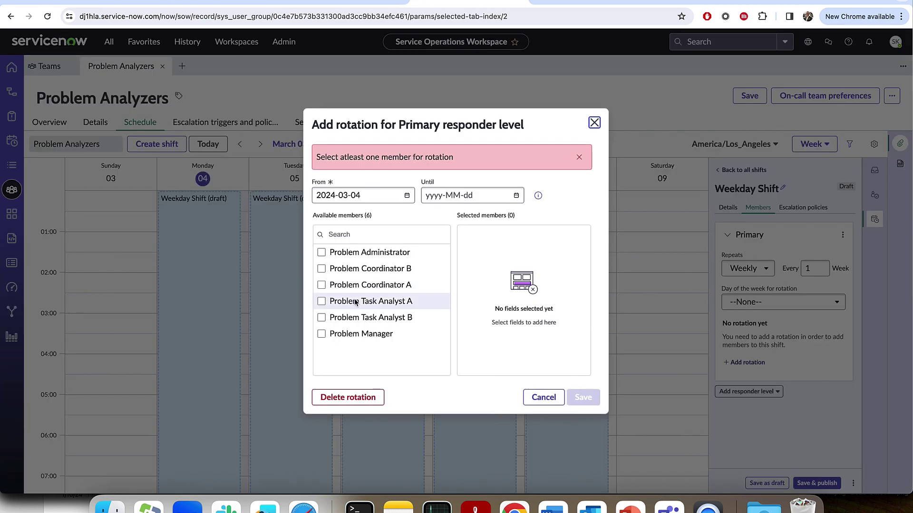
{"action": "left_click", "coordinate": [321, 301]}
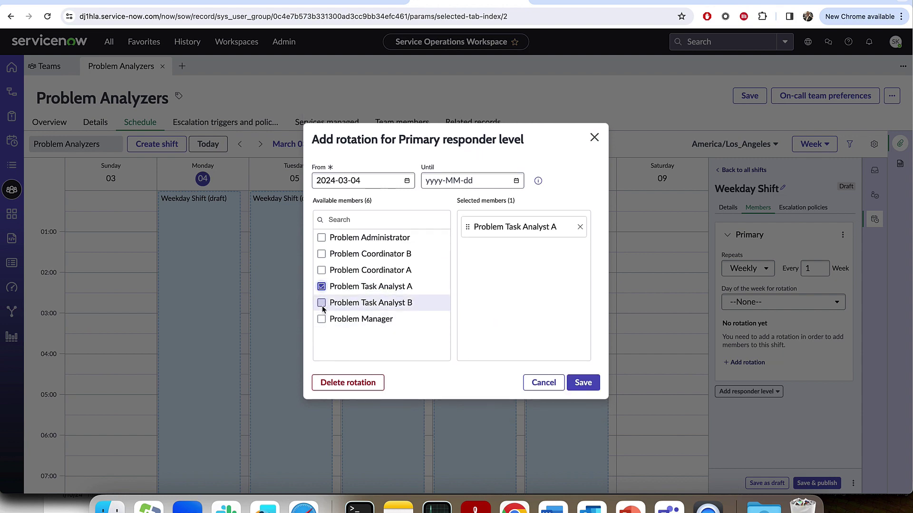
{"action": "left_click", "coordinate": [321, 306]}
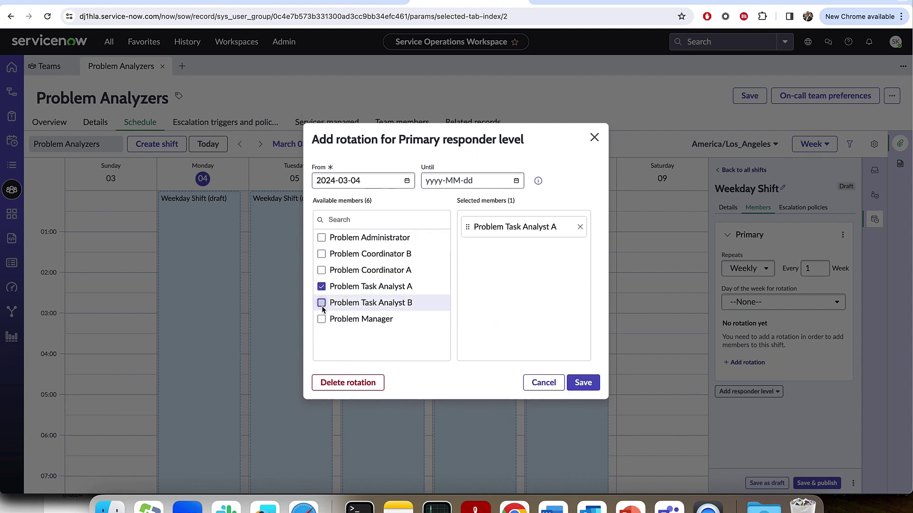
{"action": "left_click", "coordinate": [593, 388]}
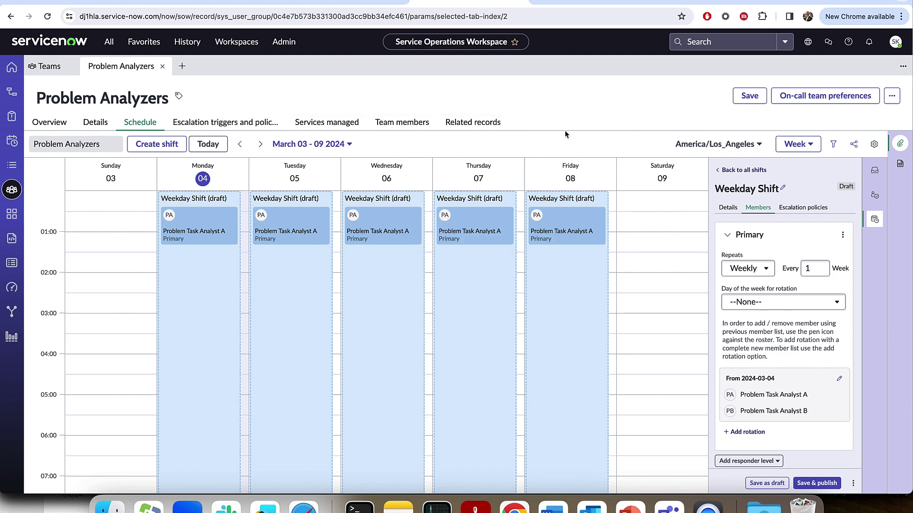
{"action": "left_click", "coordinate": [260, 143]}
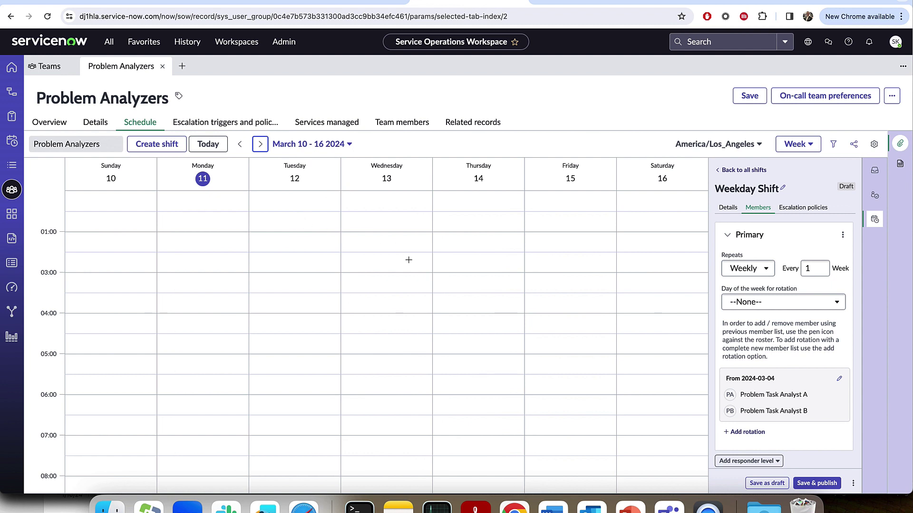
{"action": "left_click", "coordinate": [239, 144]}
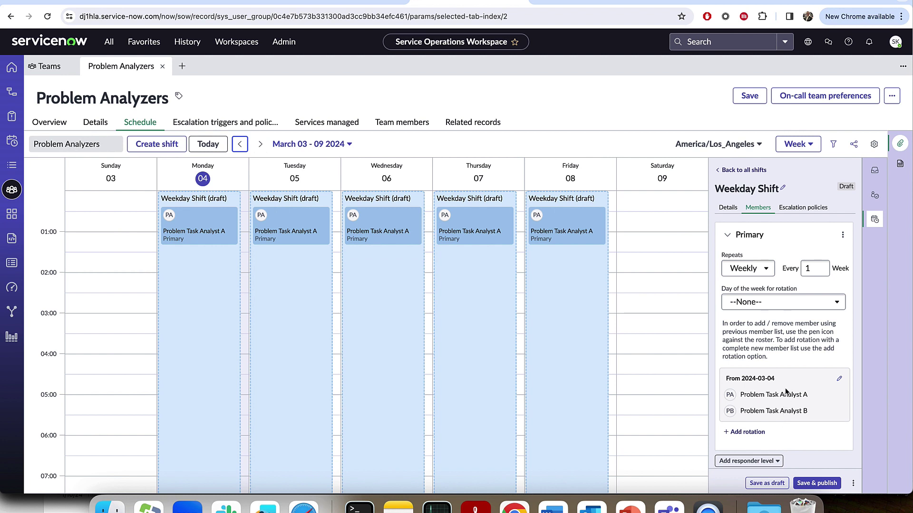
{"action": "scroll", "coordinate": [788, 391], "scroll_direction": "down", "scroll_amount": 1}
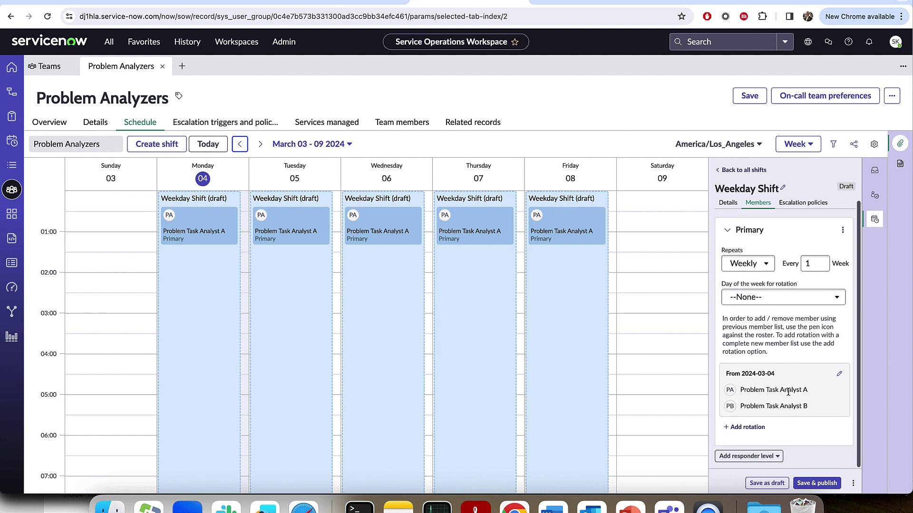
Add a Secondary responder level rotating Problem Coordinator B then A, and publish the Weekday Shift
{"action": "left_click", "coordinate": [772, 456]}
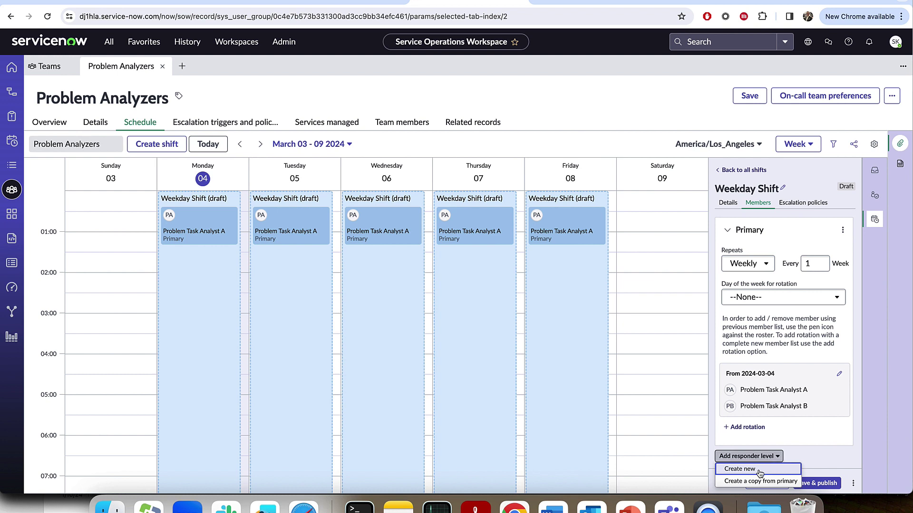
{"action": "left_click", "coordinate": [759, 470]}
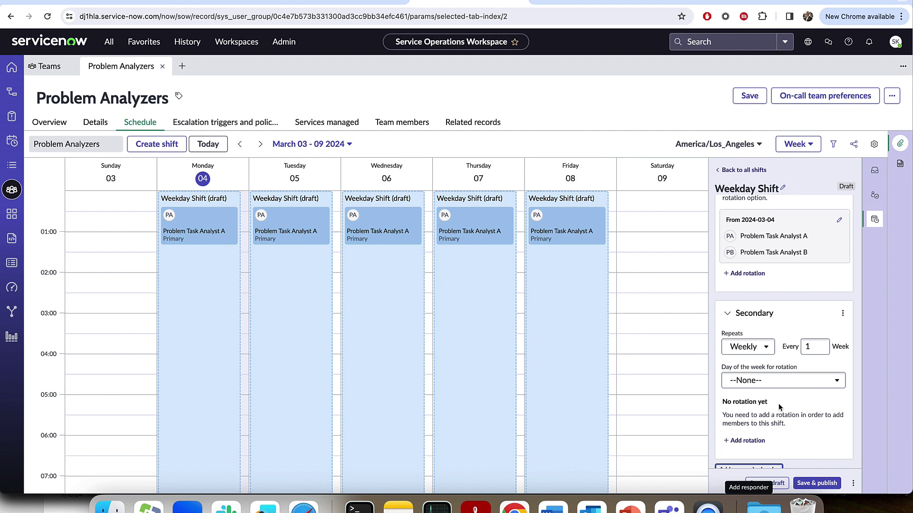
{"action": "scroll", "coordinate": [777, 403], "scroll_direction": "down", "scroll_amount": 1}
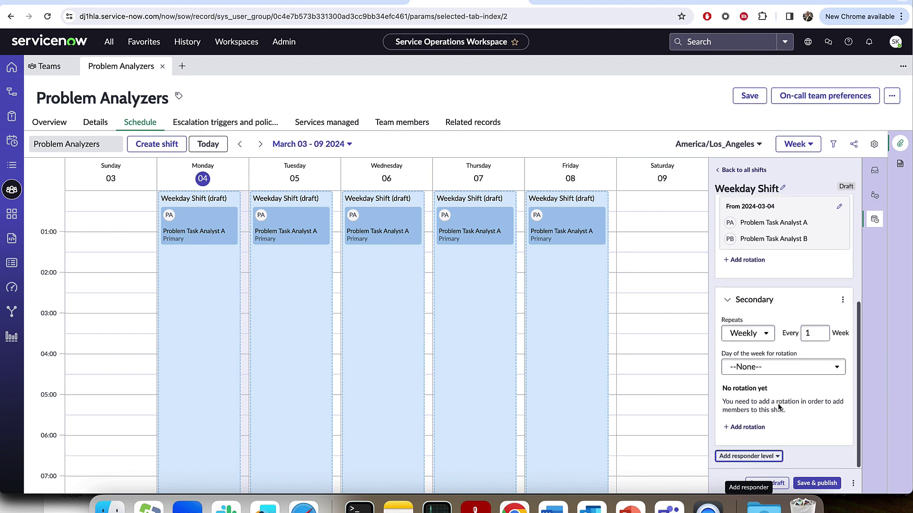
{"action": "left_click", "coordinate": [747, 427]}
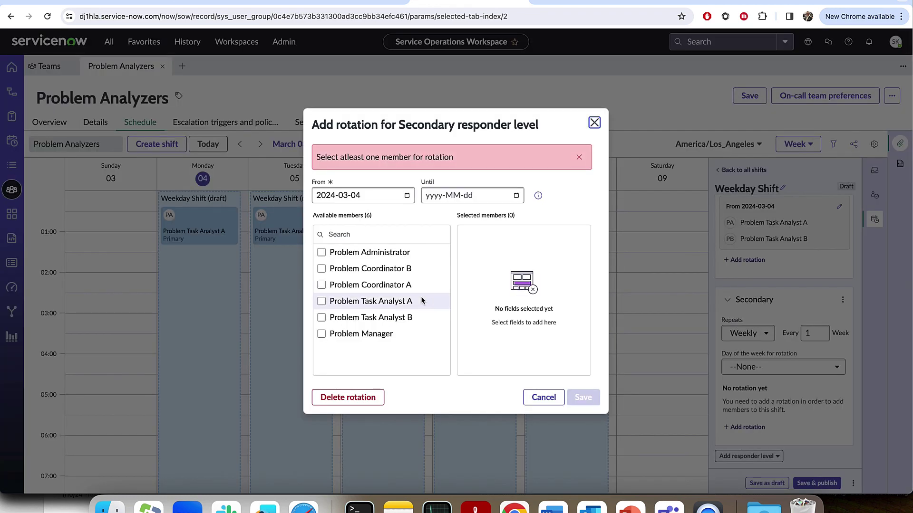
{"action": "left_click", "coordinate": [322, 268]}
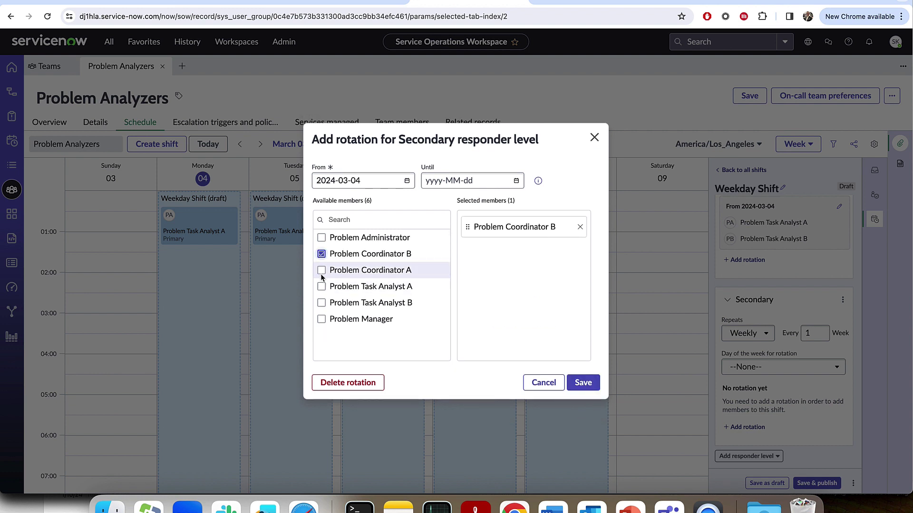
{"action": "left_click", "coordinate": [321, 274]}
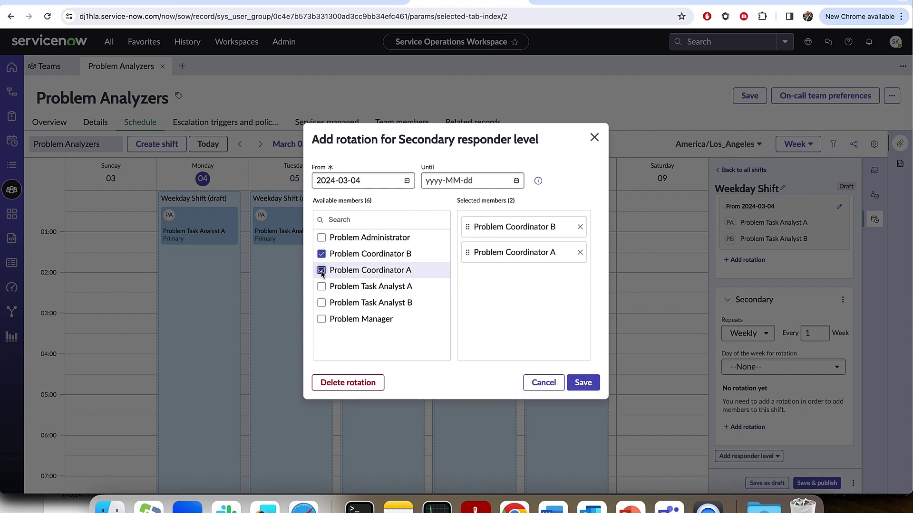
{"action": "left_click", "coordinate": [583, 384]}
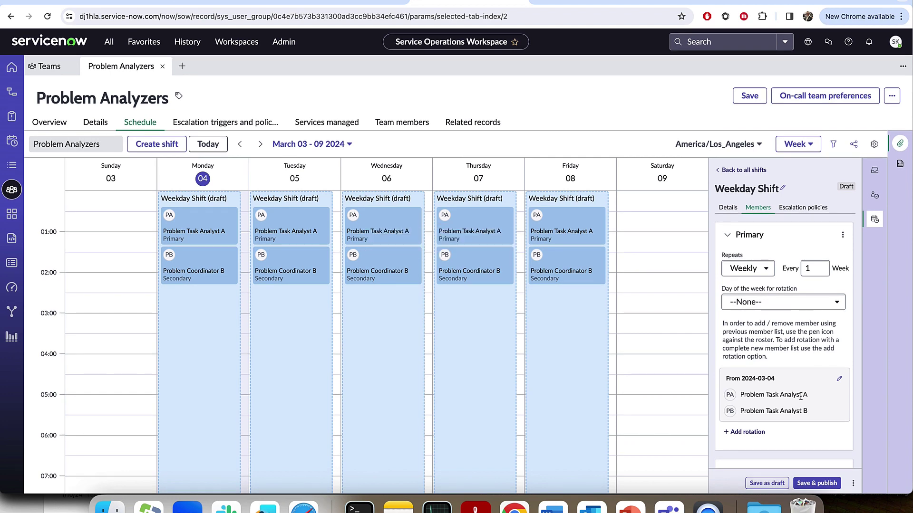
{"action": "left_click", "coordinate": [818, 483]}
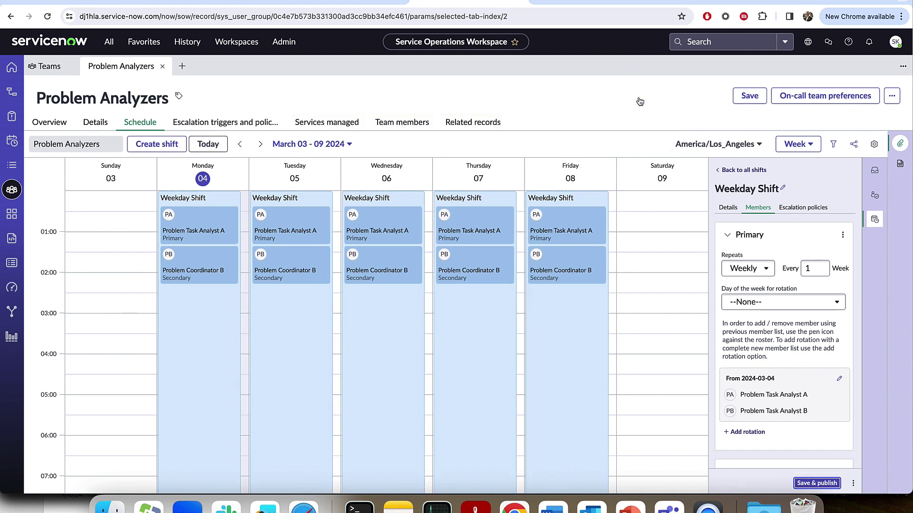
{"action": "left_click", "coordinate": [739, 170]}
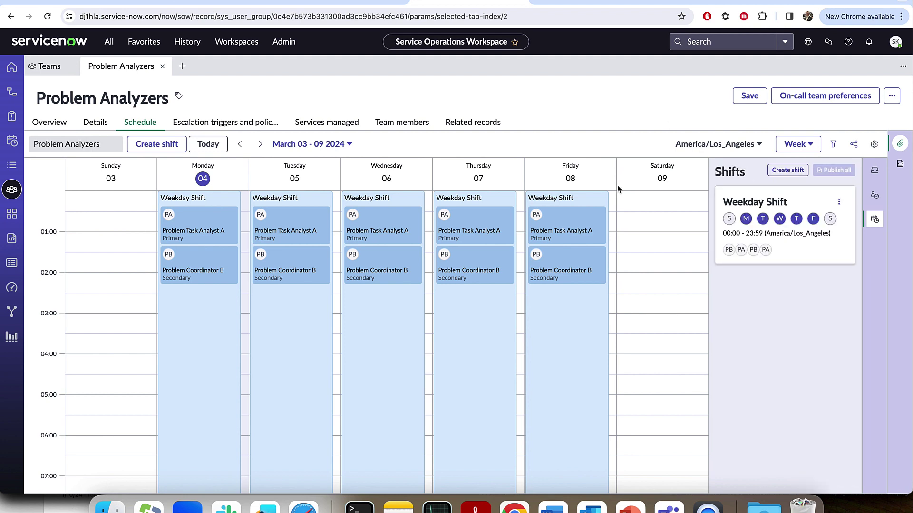
Start a new all-day shift named 'Weekend Shift' beginning March 9, 2024
{"action": "left_click", "coordinate": [155, 144]}
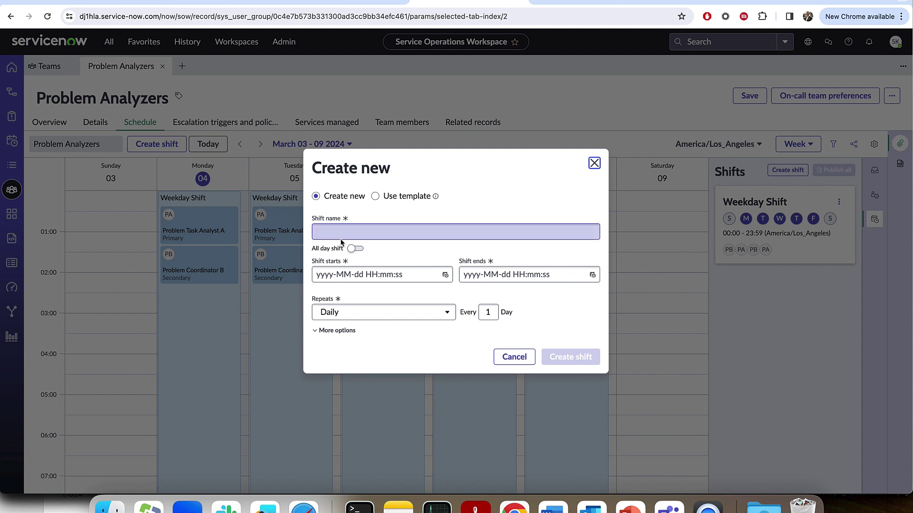
{"action": "left_click", "coordinate": [340, 237]}
{"action": "type", "text": "Weekend S"}
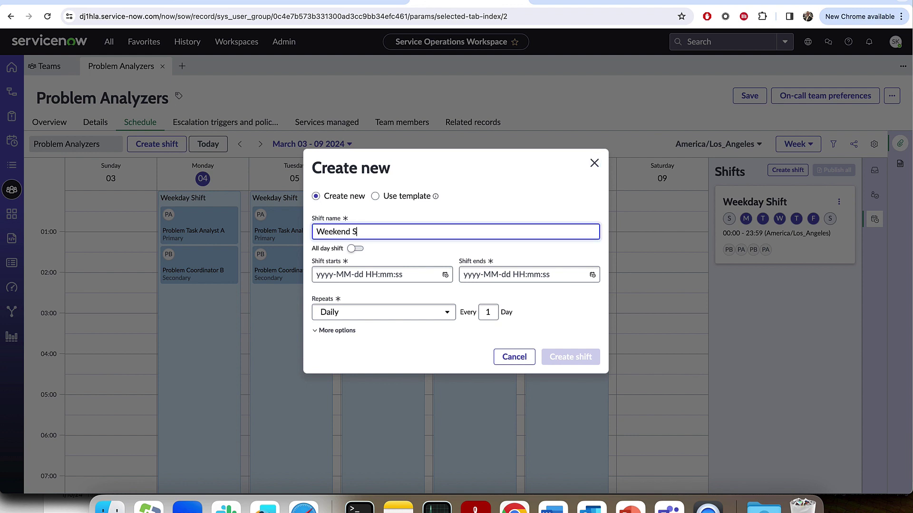
{"action": "type", "text": "hift"}
{"action": "left_click", "coordinate": [355, 248]}
{"action": "left_click", "coordinate": [367, 274]}
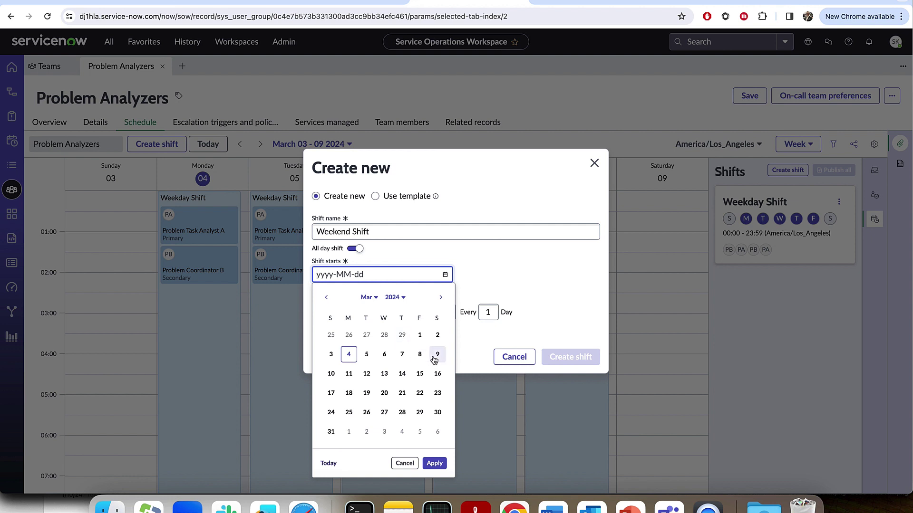
{"action": "left_click", "coordinate": [437, 354]}
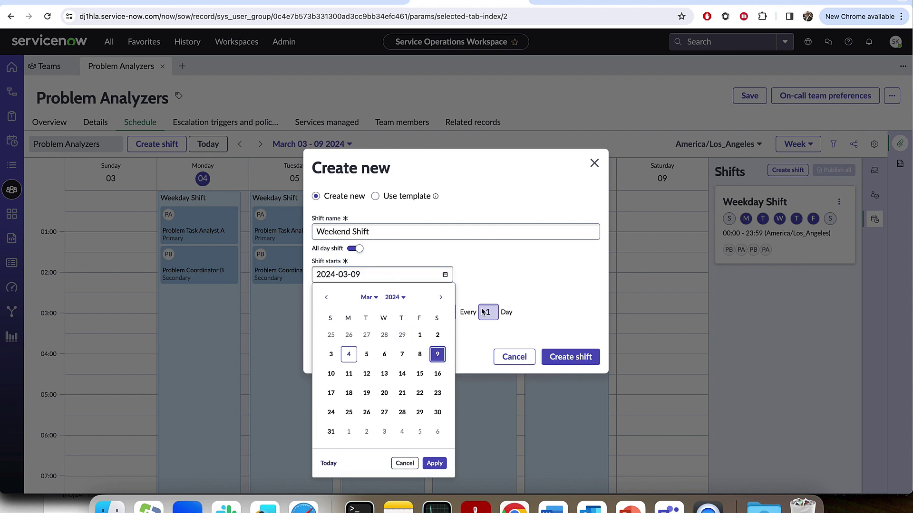
{"action": "left_click", "coordinate": [434, 464]}
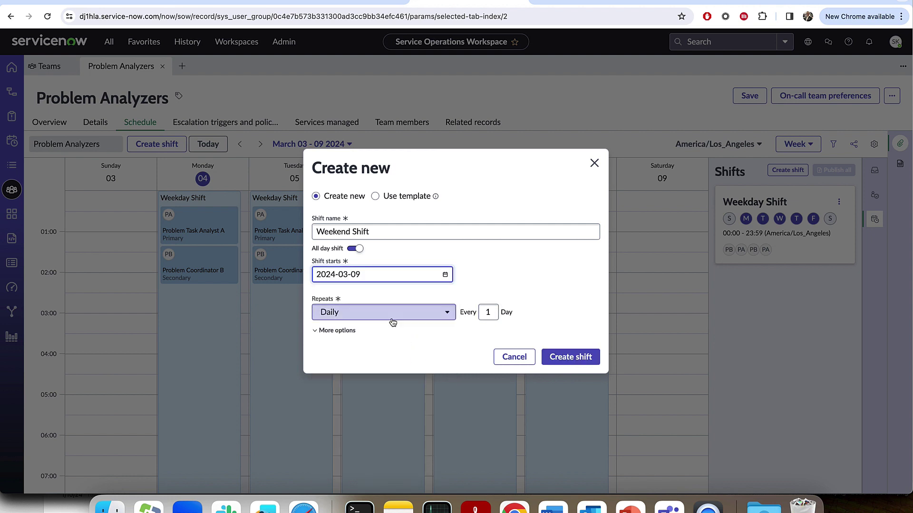
Make it repeat weekly on Saturday and Sunday only, and create the shift
{"action": "left_click", "coordinate": [373, 312]}
{"action": "left_click", "coordinate": [361, 361]}
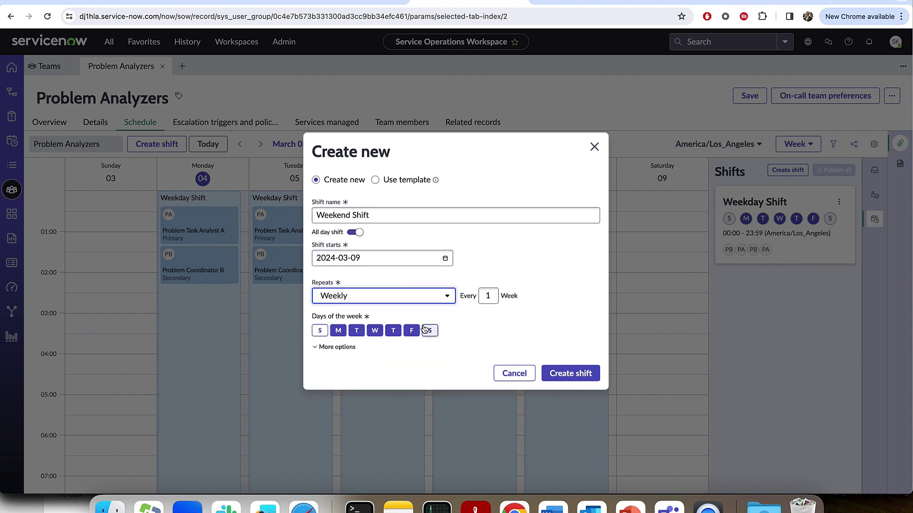
{"action": "left_click", "coordinate": [337, 330]}
{"action": "left_click", "coordinate": [357, 331]}
{"action": "left_click", "coordinate": [374, 330]}
{"action": "left_click", "coordinate": [393, 330]}
{"action": "left_click", "coordinate": [411, 331]}
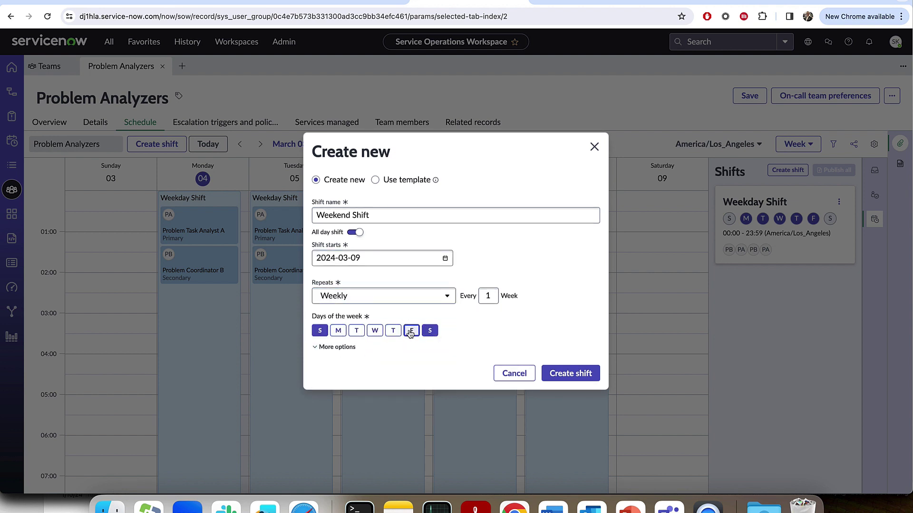
{"action": "left_click", "coordinate": [587, 373]}
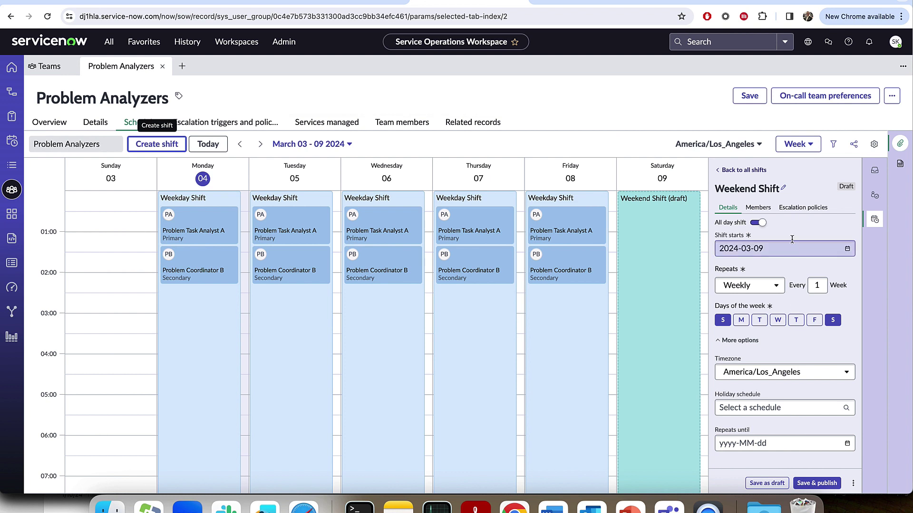
Give the Weekend Shift a Primary rotation of Problem Coordinator A and B, then publish it
{"action": "left_click", "coordinate": [759, 208]}
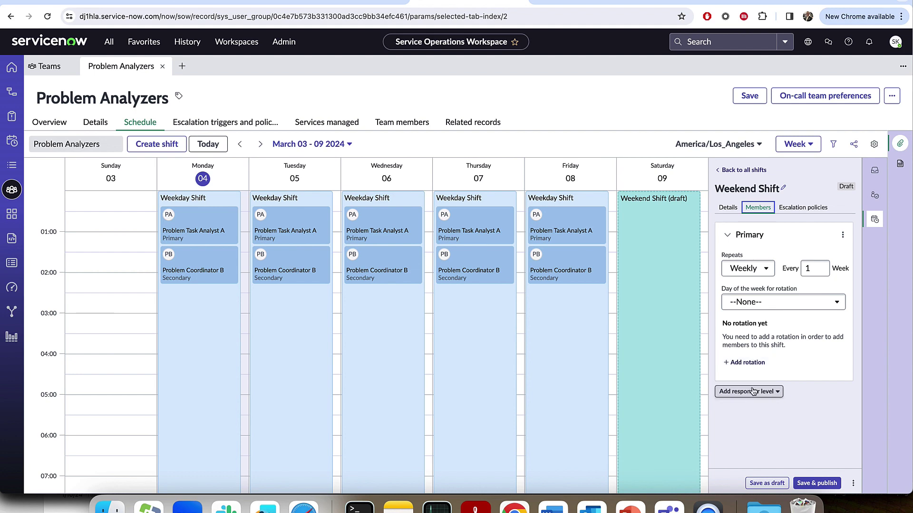
{"action": "left_click", "coordinate": [748, 363]}
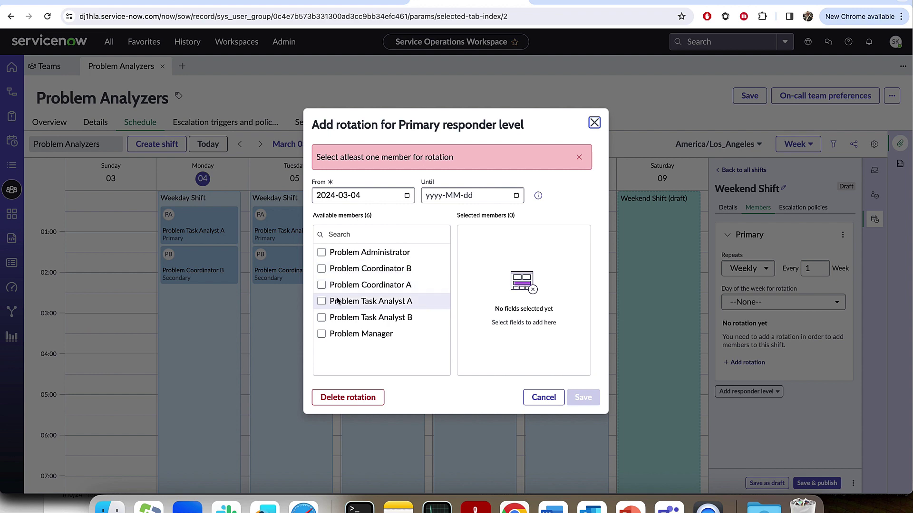
{"action": "left_click", "coordinate": [322, 285]}
{"action": "left_click", "coordinate": [321, 254]}
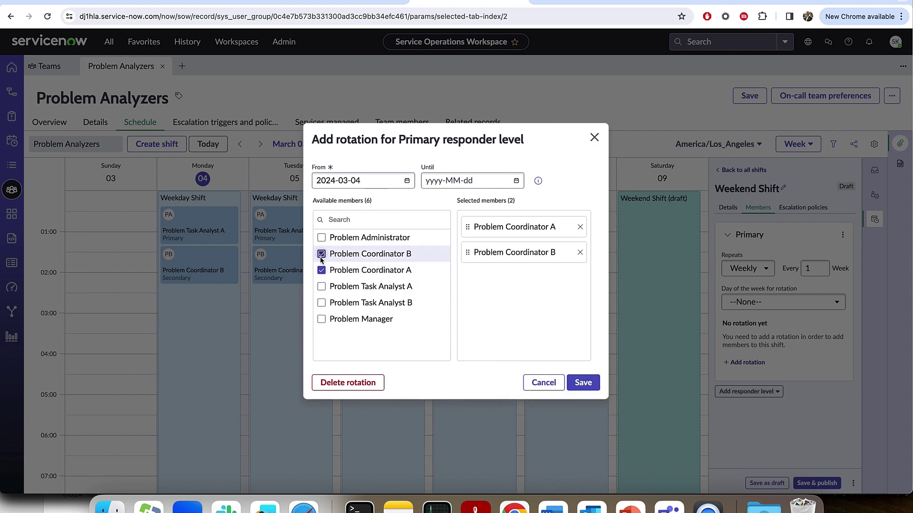
{"action": "left_click", "coordinate": [583, 382]}
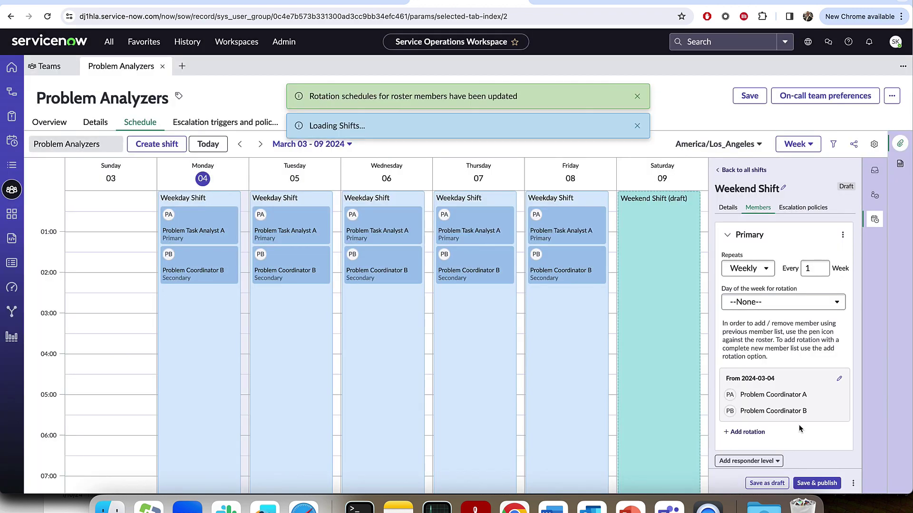
{"action": "left_click", "coordinate": [816, 483]}
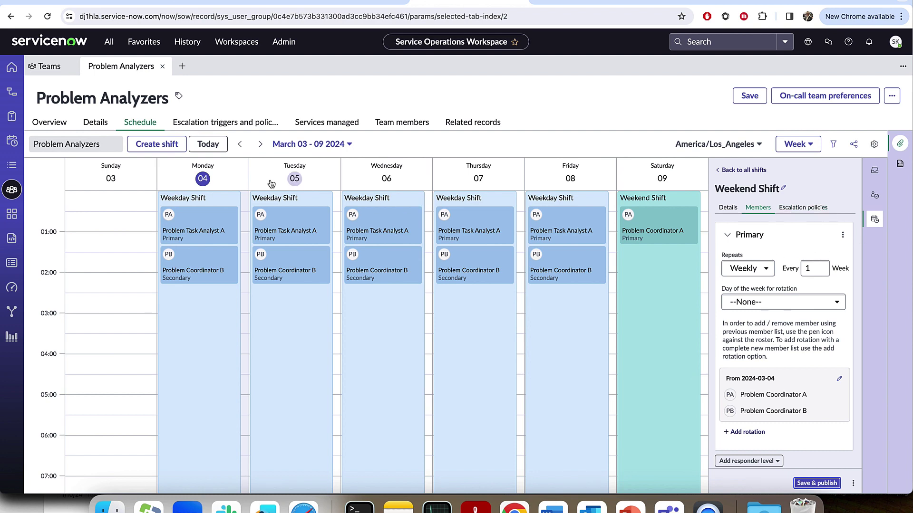
Start a new escalation trigger named 'Problem On-call Escalation'
{"action": "left_click", "coordinate": [225, 122]}
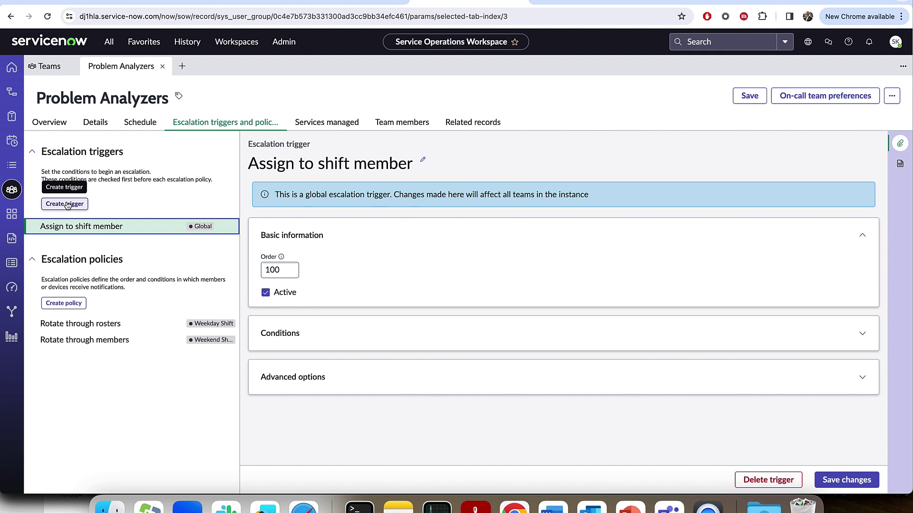
{"action": "left_click", "coordinate": [67, 204]}
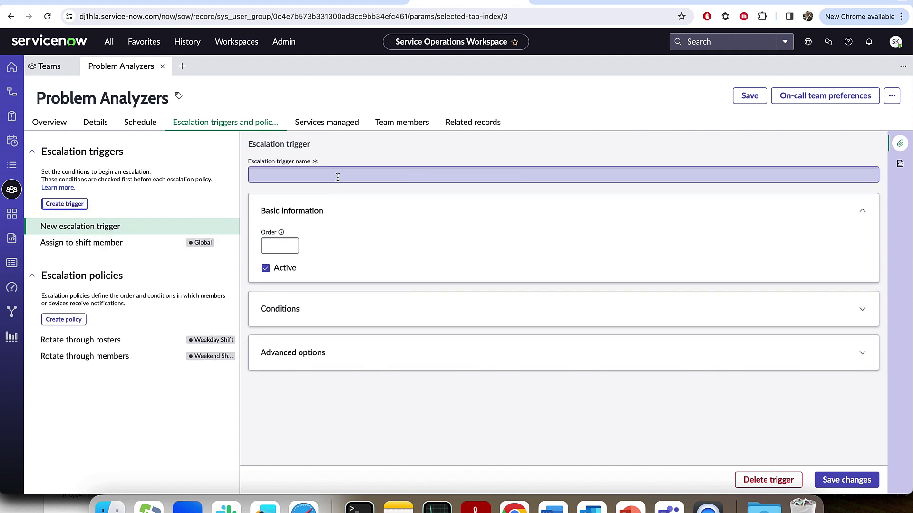
{"action": "left_click", "coordinate": [338, 177]}
{"action": "type", "text": "Problem On-call Escalation"}
{"action": "left_click", "coordinate": [289, 244]}
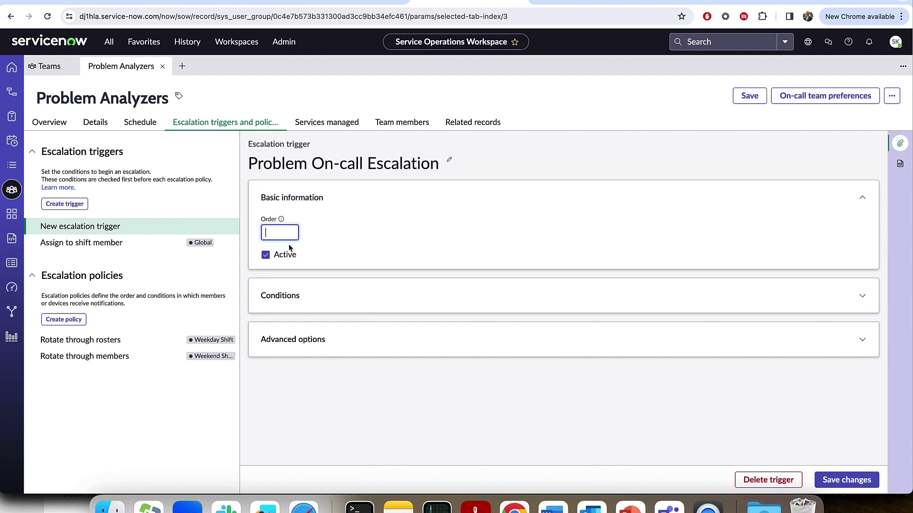
Add the condition Incident Priority is 1 - Critical and save the trigger
{"action": "left_click", "coordinate": [344, 299]}
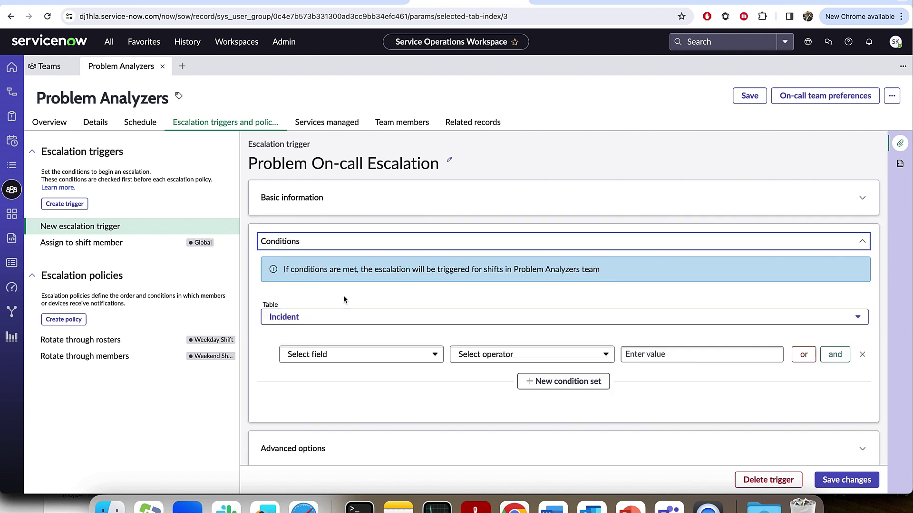
{"action": "left_click", "coordinate": [355, 352]}
{"action": "type", "text": "prior"}
{"action": "left_click", "coordinate": [350, 206]}
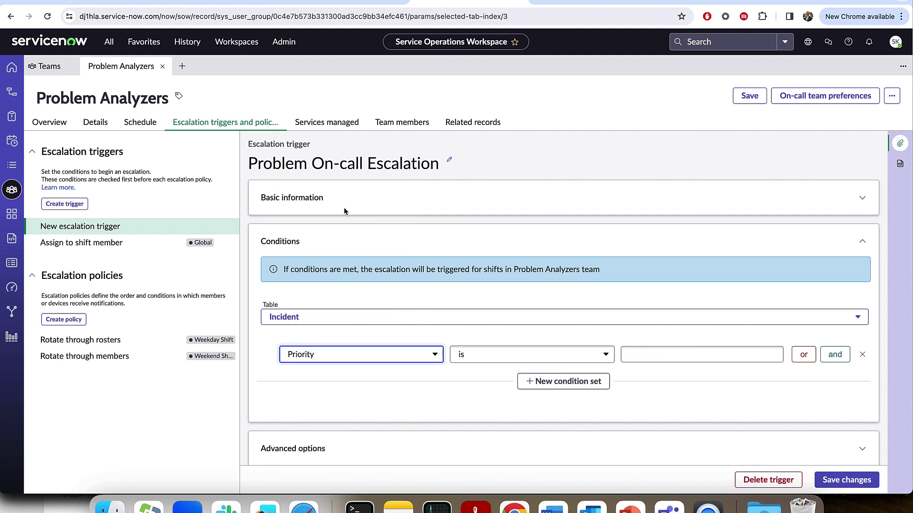
{"action": "left_click", "coordinate": [653, 356]}
{"action": "left_click", "coordinate": [658, 399]}
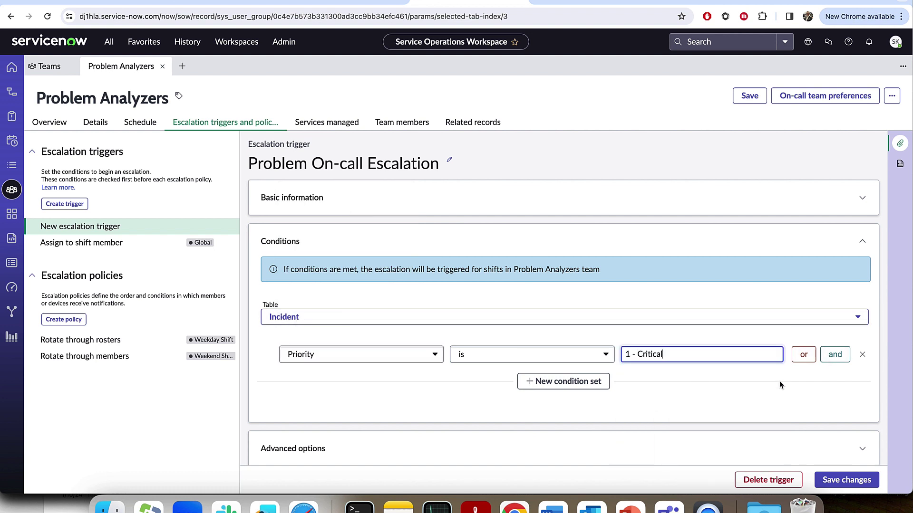
{"action": "scroll", "coordinate": [730, 404], "scroll_direction": "down", "scroll_amount": 1}
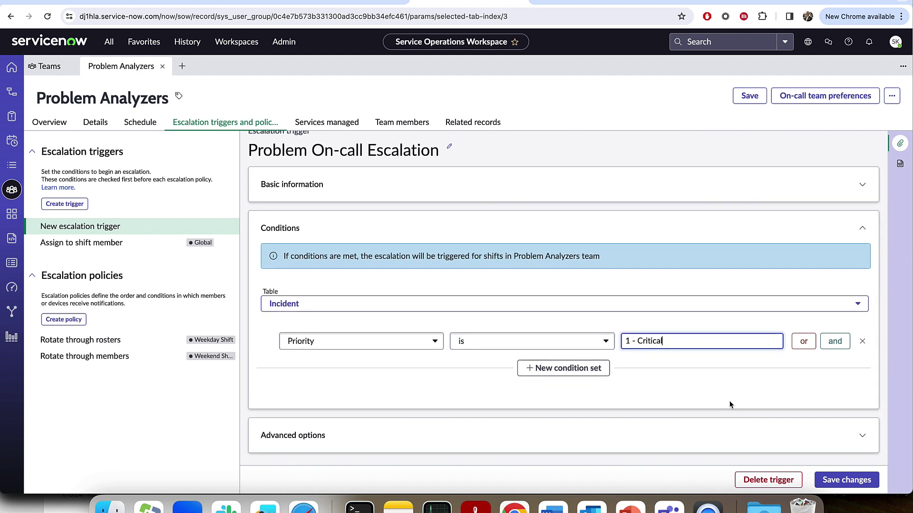
{"action": "left_click", "coordinate": [847, 480]}
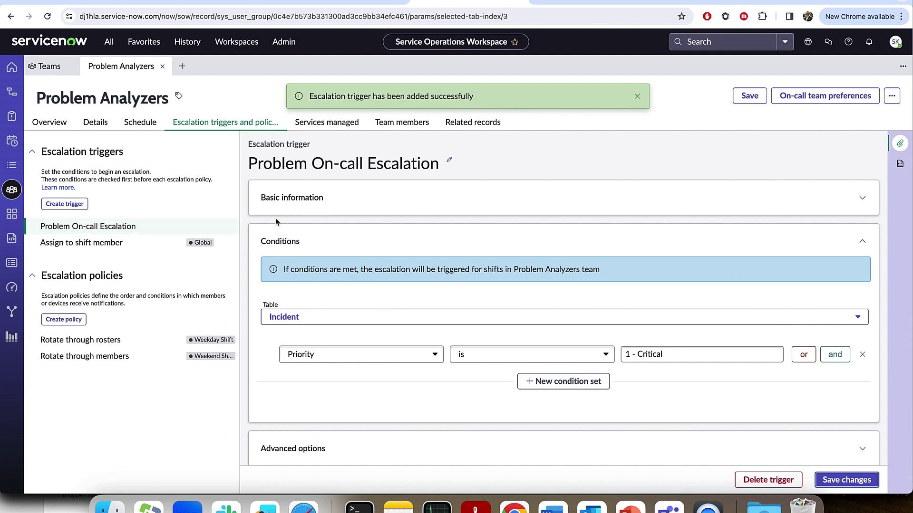
{"action": "left_click", "coordinate": [637, 98]}
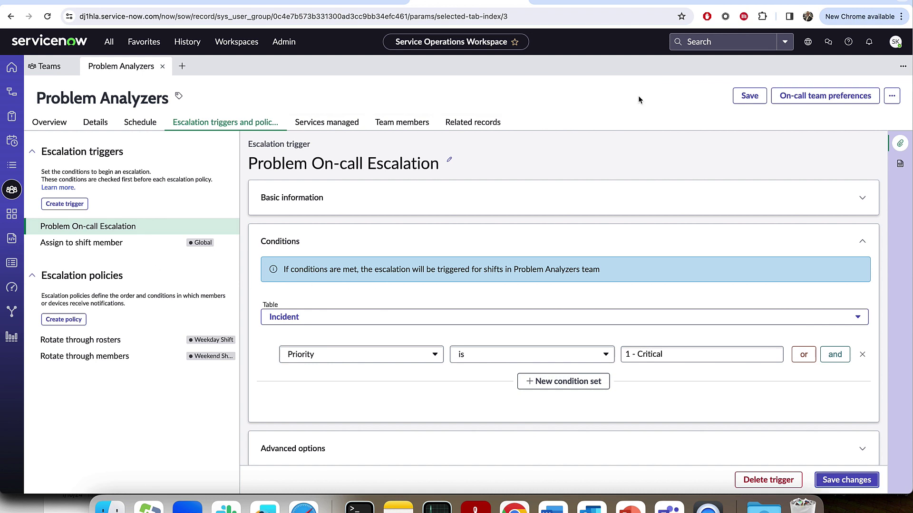
Review the Rotate through rosters policy's Primary and Secondary steps, then begin a third escalation step
{"action": "left_click", "coordinate": [113, 339]}
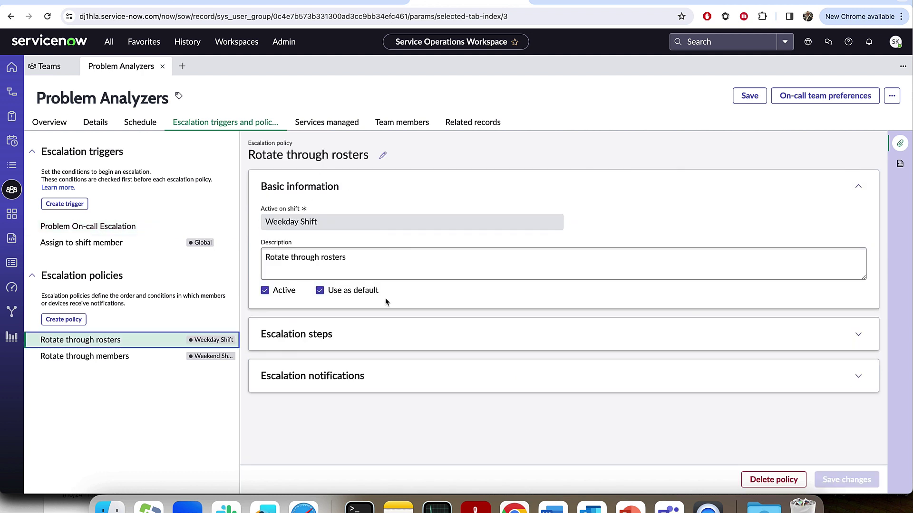
{"action": "left_click", "coordinate": [858, 334]}
{"action": "scroll", "coordinate": [599, 416], "scroll_direction": "down", "scroll_amount": 2}
{"action": "scroll", "coordinate": [598, 416], "scroll_direction": "down", "scroll_amount": 2}
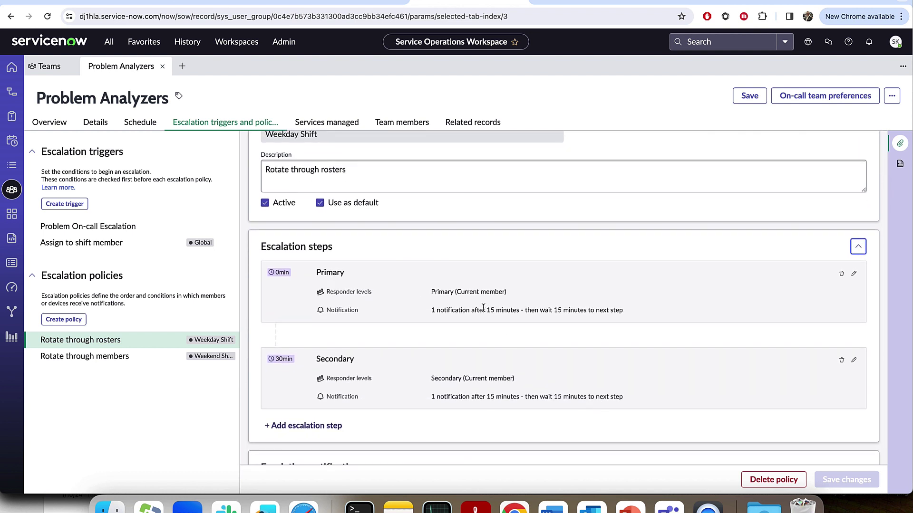
{"action": "left_click_drag", "start_coordinate": [433, 292], "coordinate": [486, 292]}
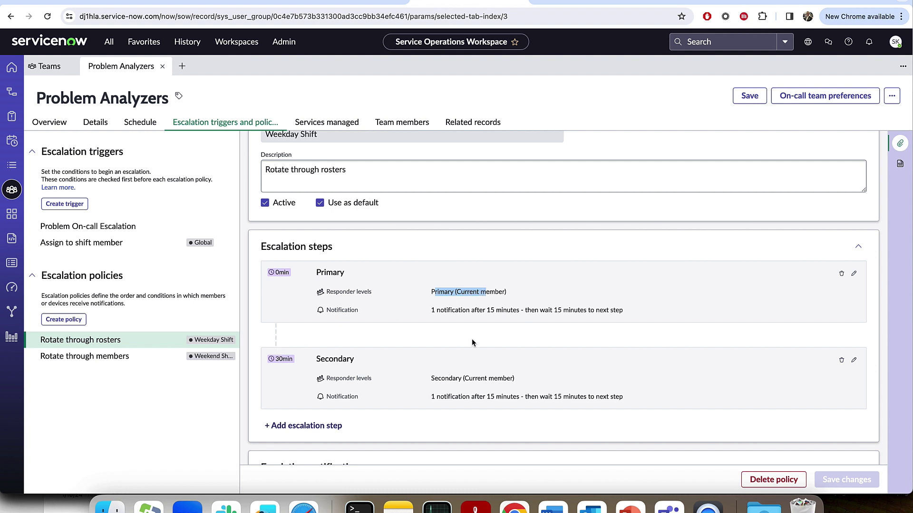
{"action": "left_click_drag", "start_coordinate": [435, 310], "coordinate": [488, 310]}
{"action": "left_click_drag", "start_coordinate": [431, 379], "coordinate": [494, 379]}
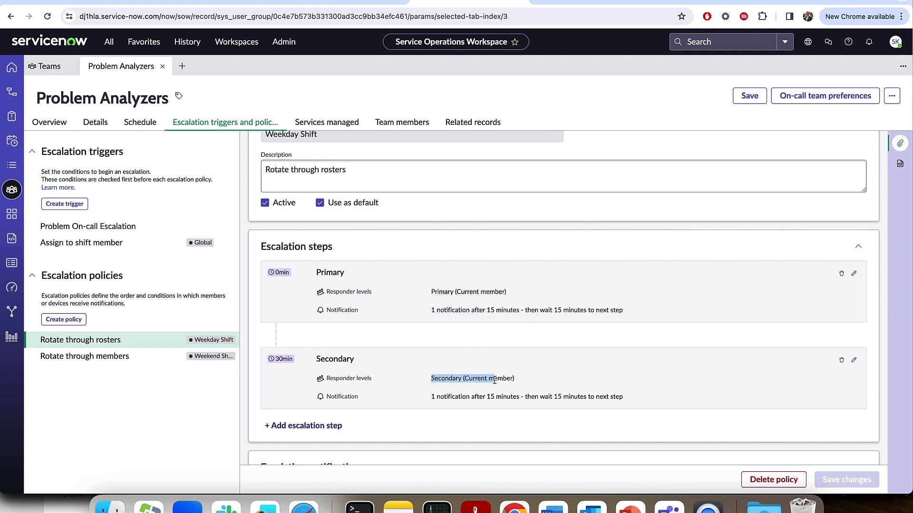
{"action": "left_click", "coordinate": [330, 426]}
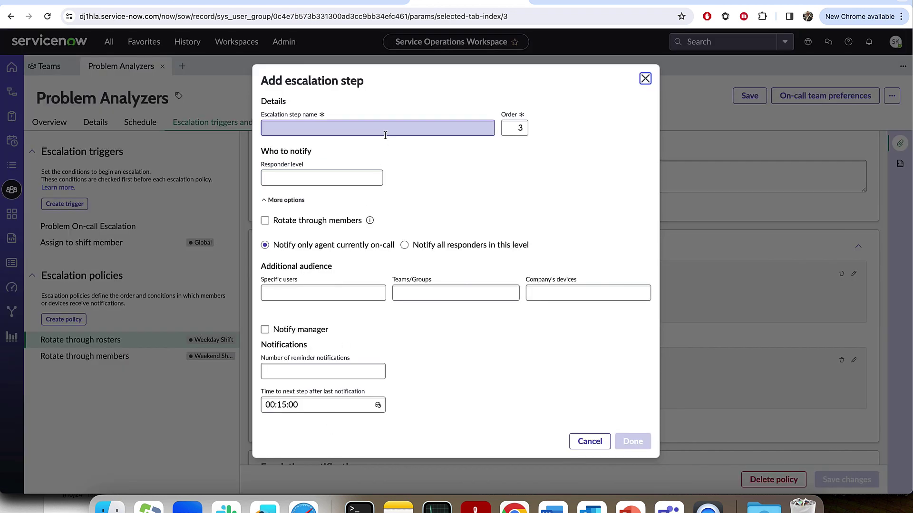
Name the third step 'Management', have it notify the Level 1 manager, and confirm it
{"action": "left_click", "coordinate": [443, 127]}
{"action": "type", "text": "Managemen"}
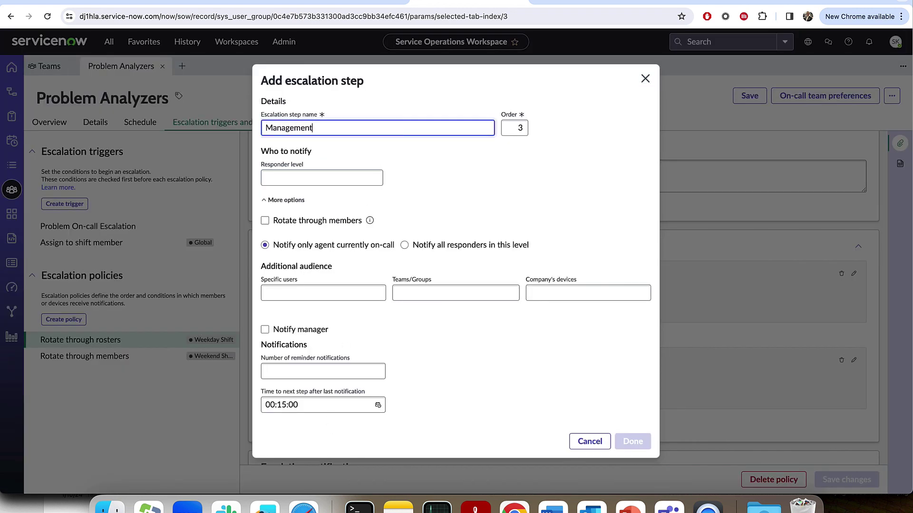
{"action": "type", "text": "t"}
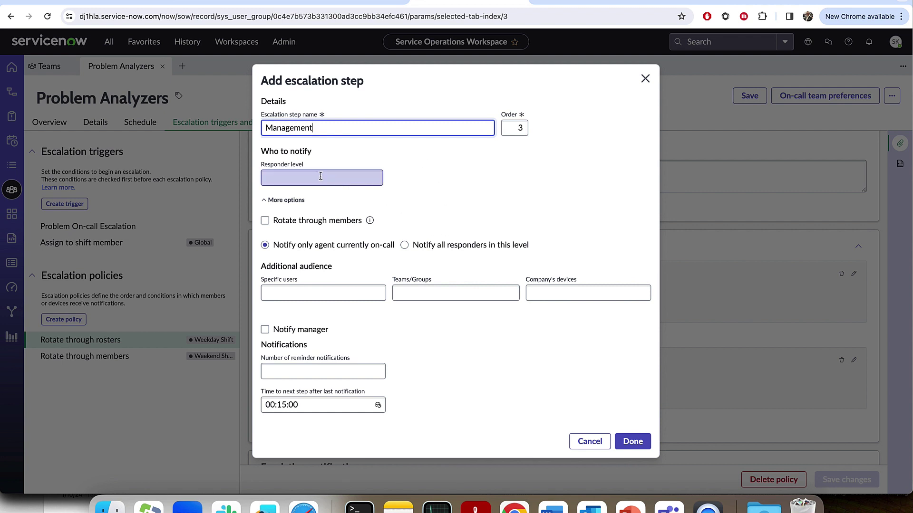
{"action": "left_click", "coordinate": [267, 329]}
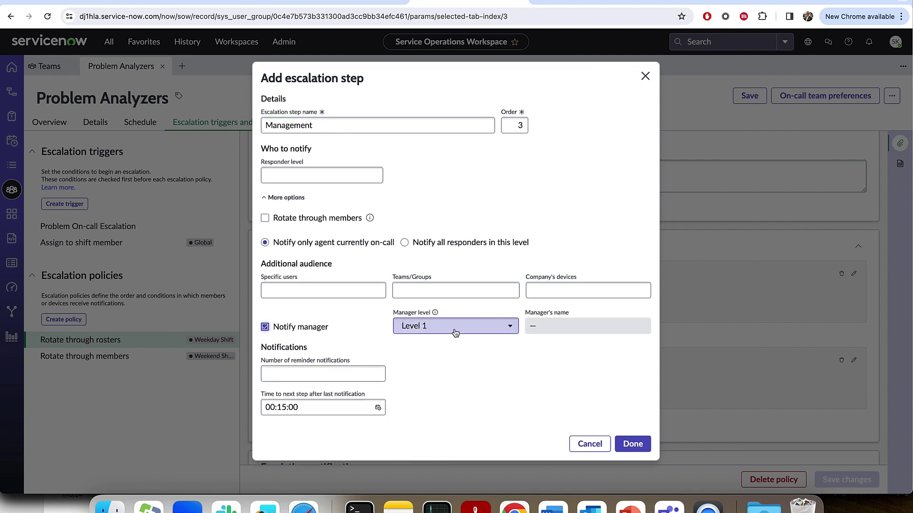
{"action": "left_click", "coordinate": [468, 332]}
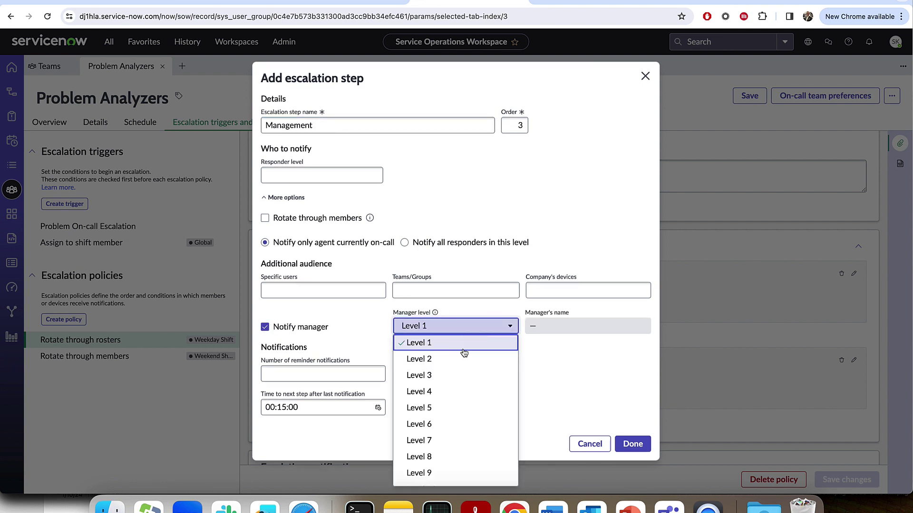
{"action": "left_click", "coordinate": [560, 375]}
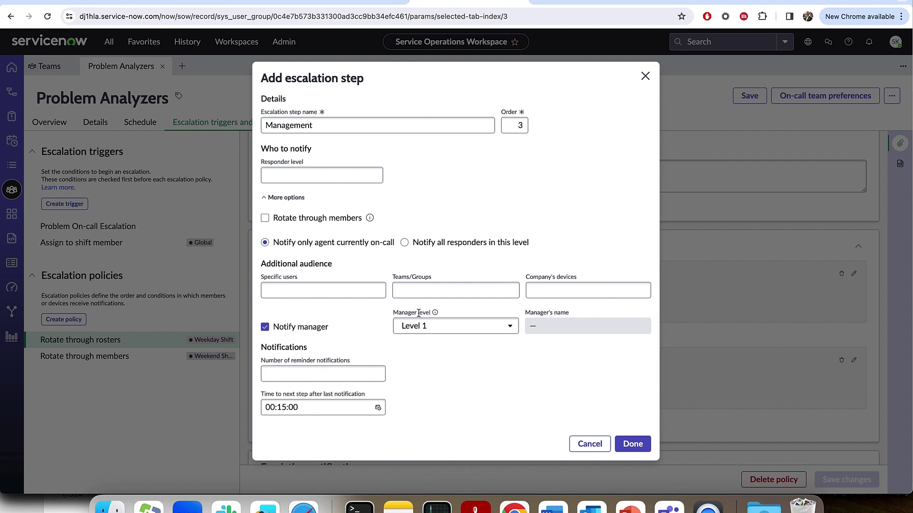
{"action": "left_click", "coordinate": [632, 443]}
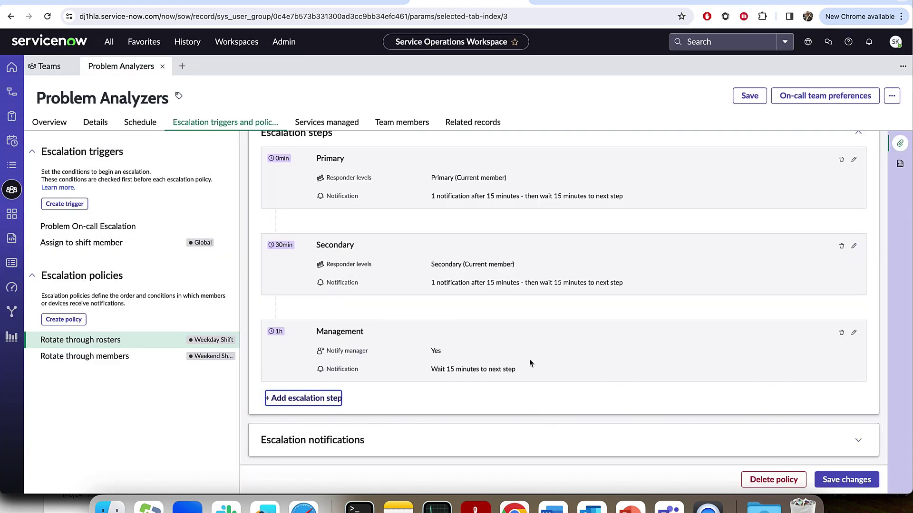
Override user preferences with an Attempt 1 notification by Email and Call, and save the policy
{"action": "scroll", "coordinate": [529, 359], "scroll_direction": "up", "scroll_amount": 1}
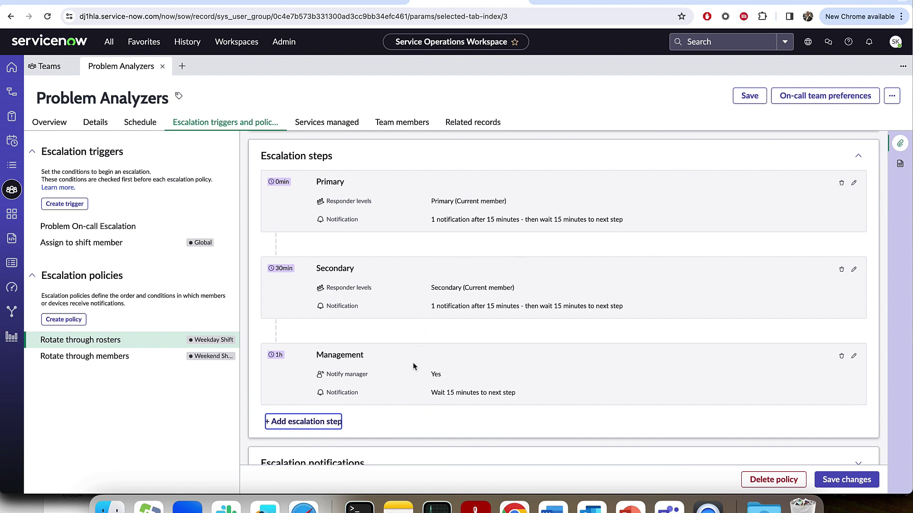
{"action": "scroll", "coordinate": [409, 373], "scroll_direction": "up", "scroll_amount": 4}
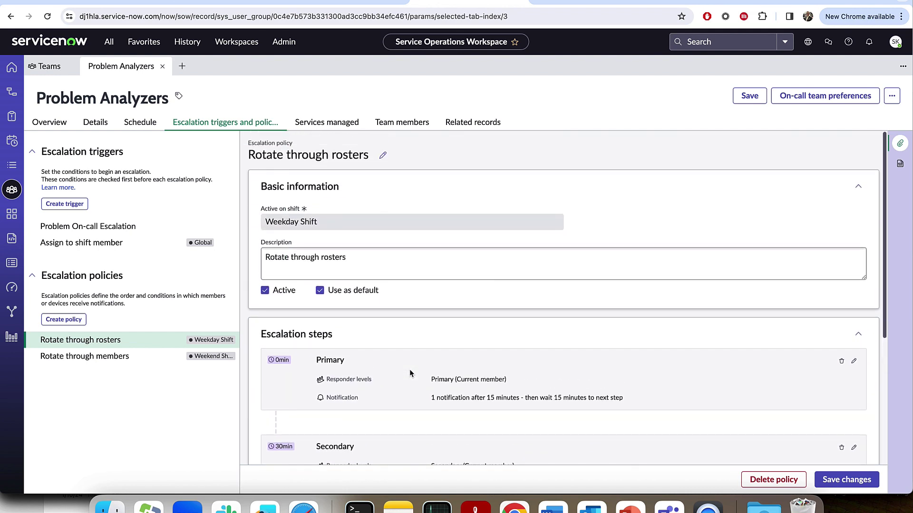
{"action": "scroll", "coordinate": [411, 380], "scroll_direction": "down", "scroll_amount": 5}
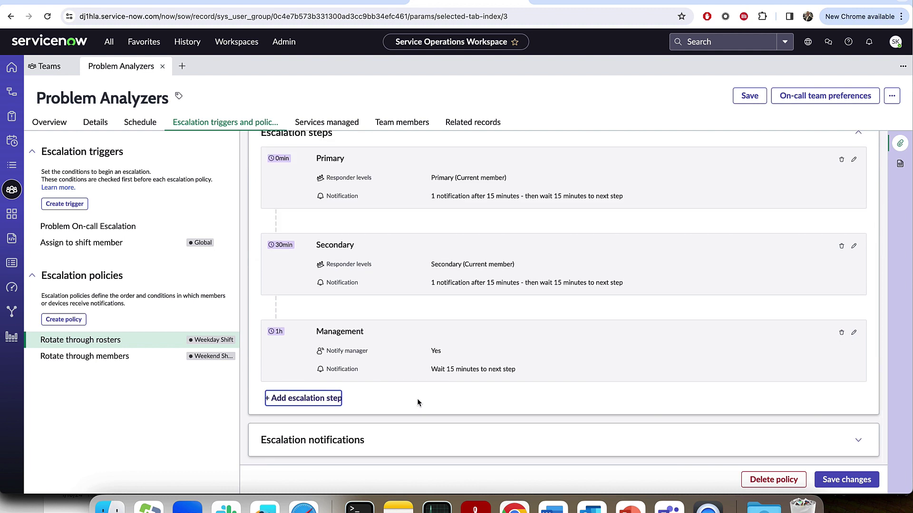
{"action": "left_click", "coordinate": [858, 441]}
{"action": "scroll", "coordinate": [682, 372], "scroll_direction": "down", "scroll_amount": 2}
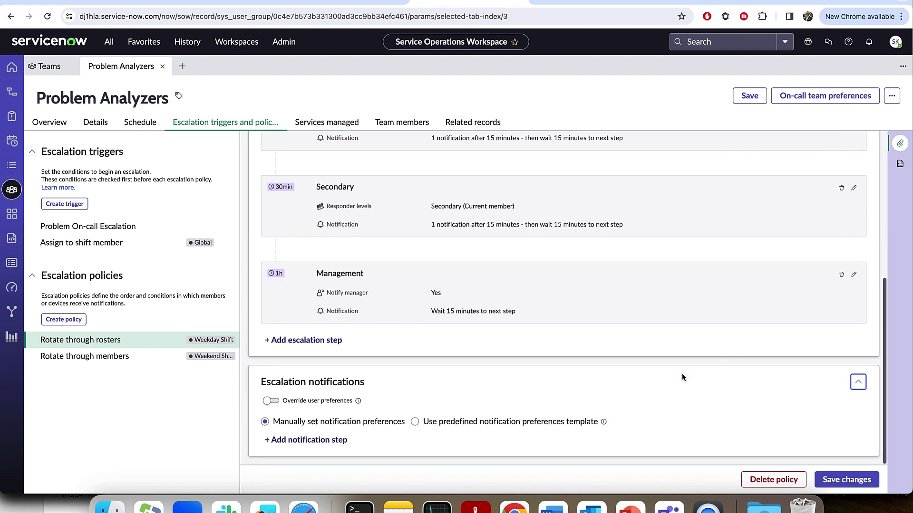
{"action": "left_click", "coordinate": [272, 401]}
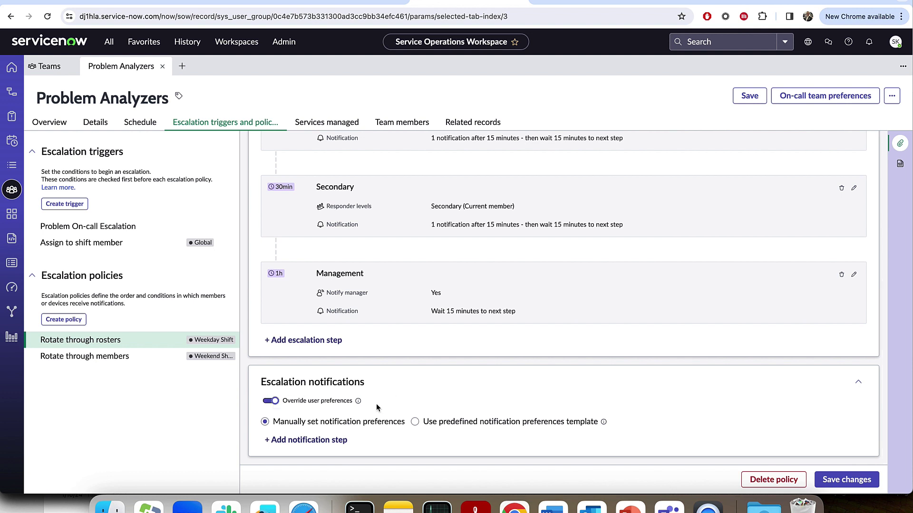
{"action": "left_click", "coordinate": [331, 440]}
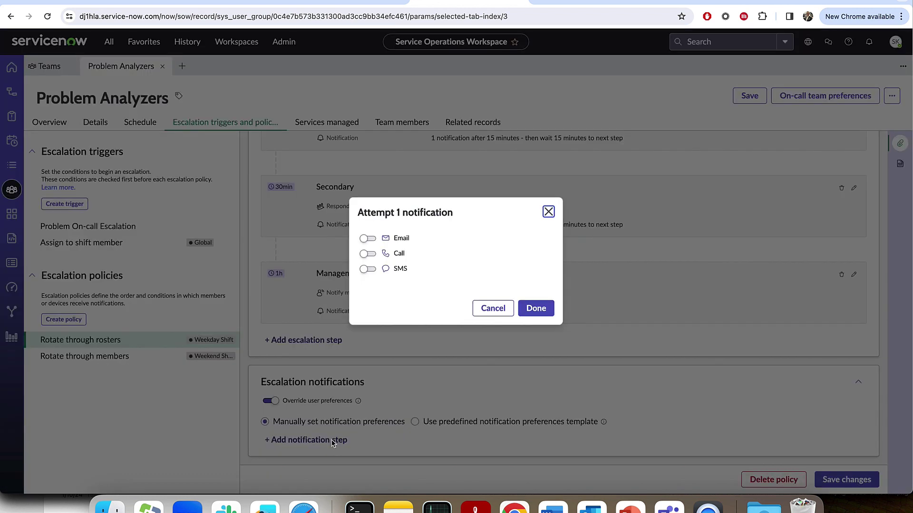
{"action": "left_click", "coordinate": [367, 238]}
{"action": "left_click", "coordinate": [367, 254]}
{"action": "left_click", "coordinate": [547, 306]}
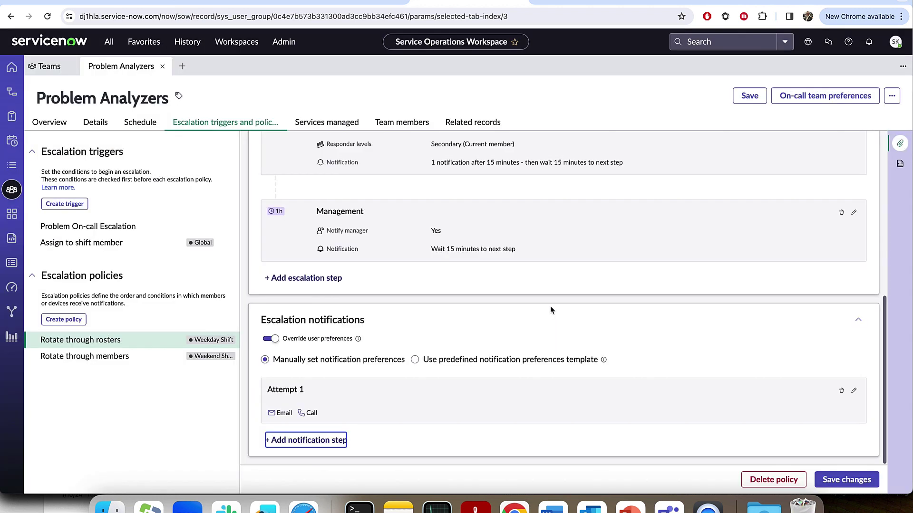
{"action": "left_click", "coordinate": [846, 480]}
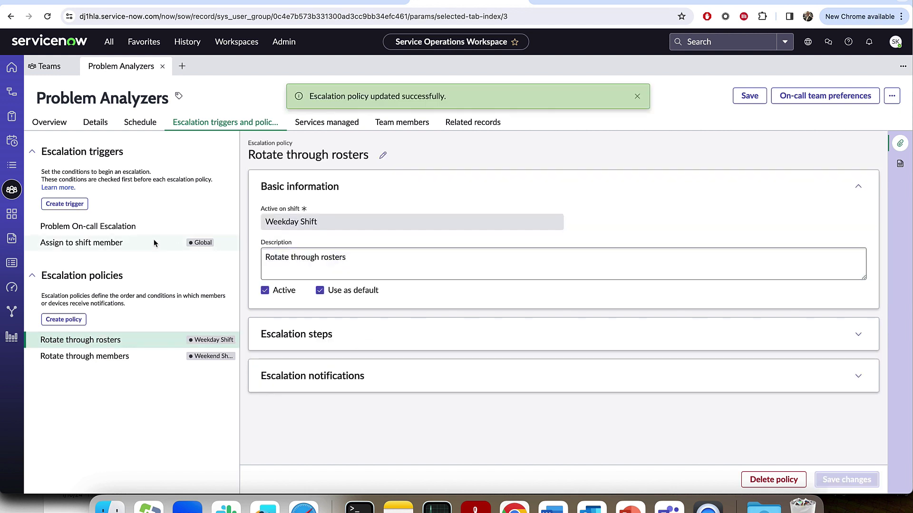
Review the Problem On-call Escalation trigger and Rotate through rosters steps, then return to the schedule
{"action": "left_click", "coordinate": [122, 227]}
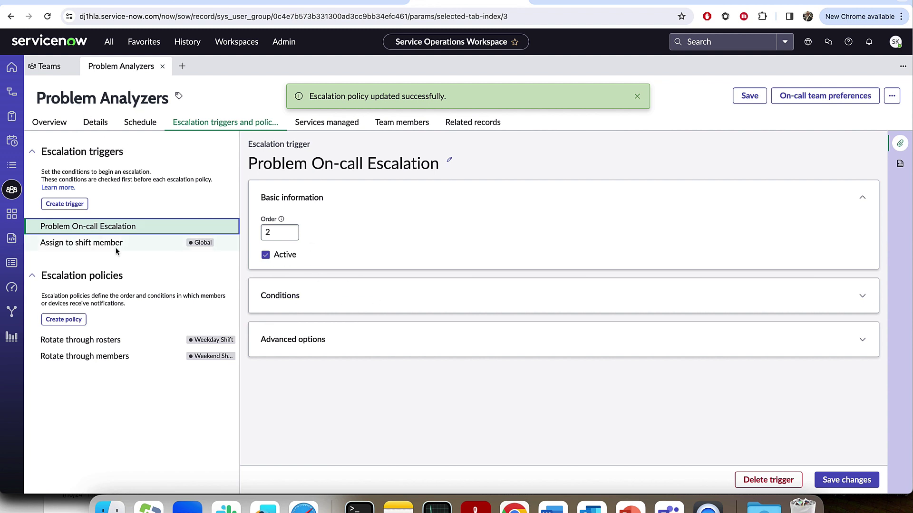
{"action": "left_click", "coordinate": [100, 340]}
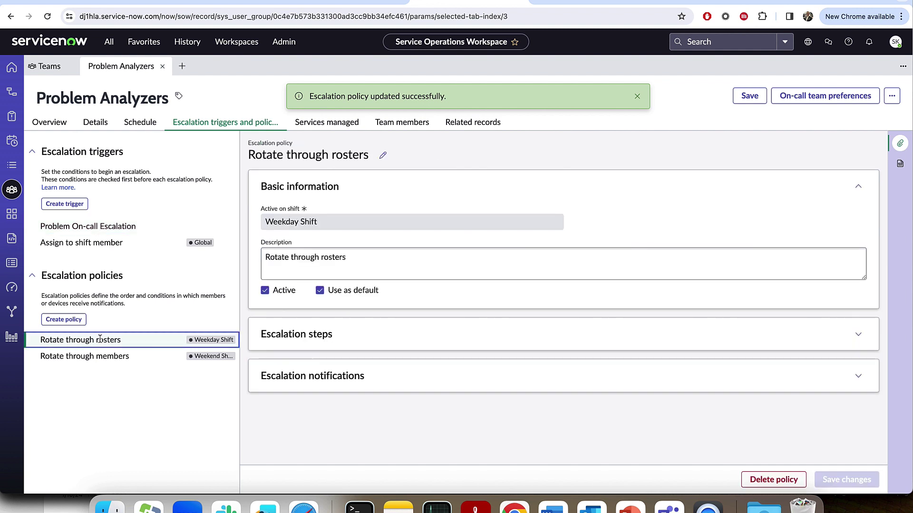
{"action": "left_click", "coordinate": [858, 334]}
{"action": "scroll", "coordinate": [562, 400], "scroll_direction": "down", "scroll_amount": 1}
{"action": "scroll", "coordinate": [562, 400], "scroll_direction": "down", "scroll_amount": 1}
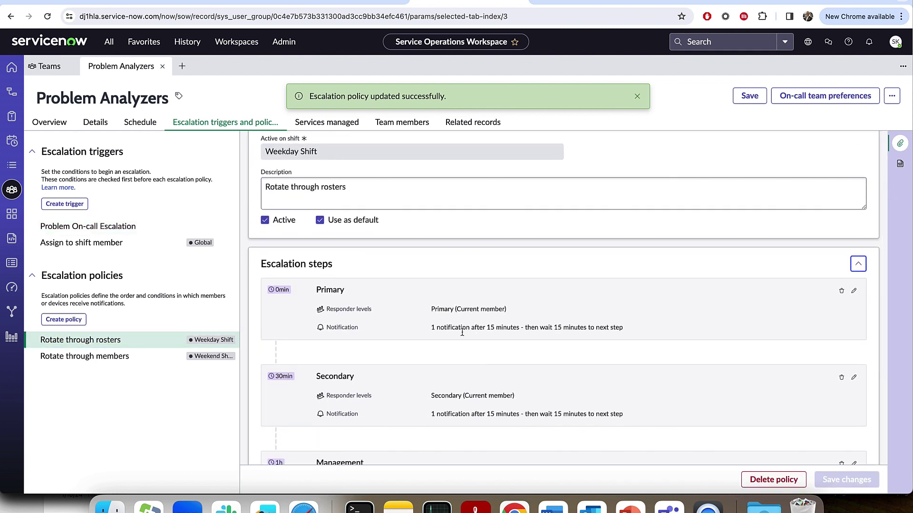
{"action": "scroll", "coordinate": [461, 332], "scroll_direction": "down", "scroll_amount": 2}
{"action": "scroll", "coordinate": [428, 395], "scroll_direction": "down", "scroll_amount": 2}
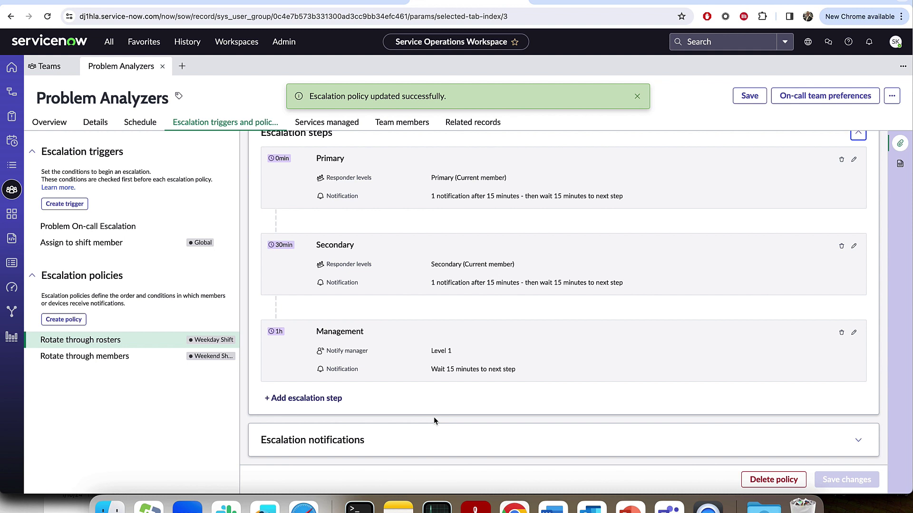
{"action": "left_click", "coordinate": [637, 97]}
{"action": "left_click", "coordinate": [140, 122]}
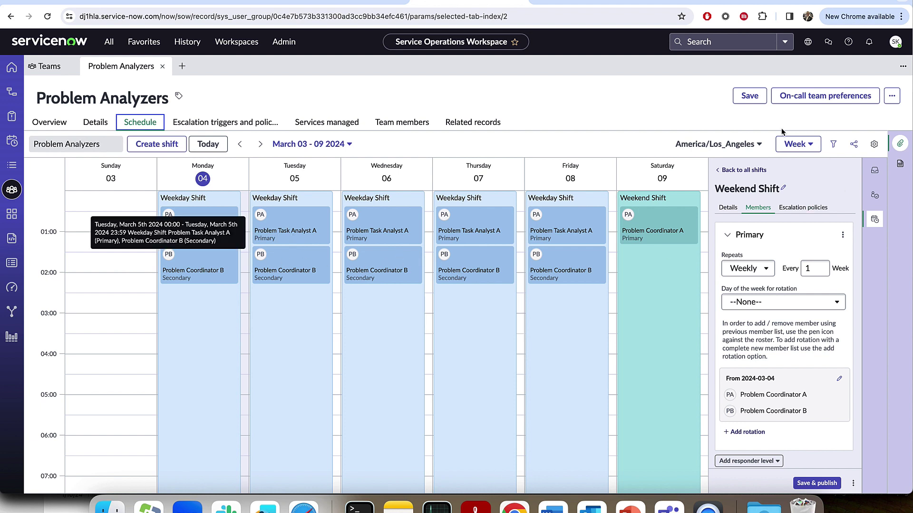
Impersonate Problem Task Analyst A
{"action": "left_click", "coordinate": [895, 41]}
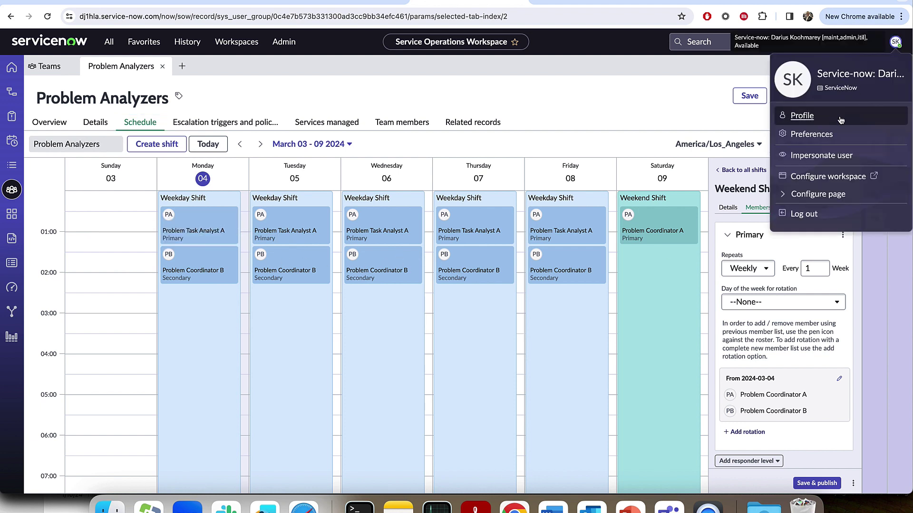
{"action": "left_click", "coordinate": [834, 154]}
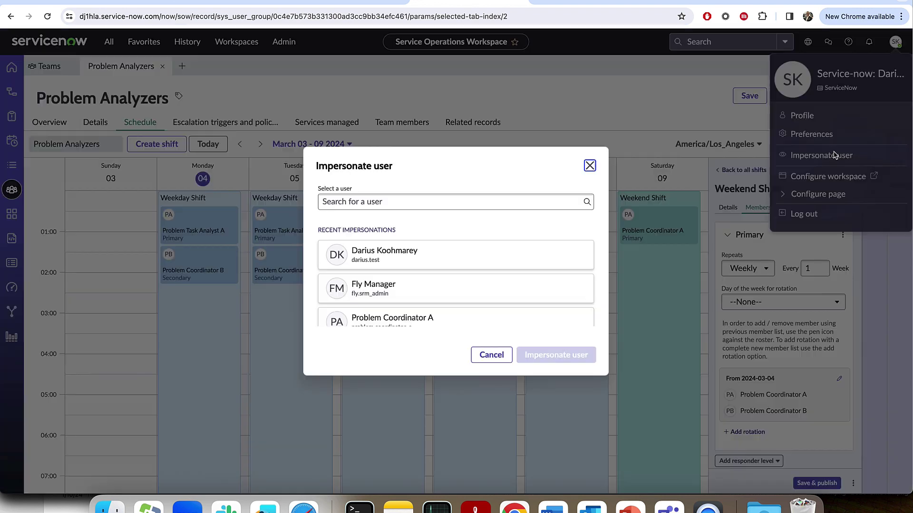
{"action": "left_click", "coordinate": [408, 203]}
{"action": "type", "text": "problem task"}
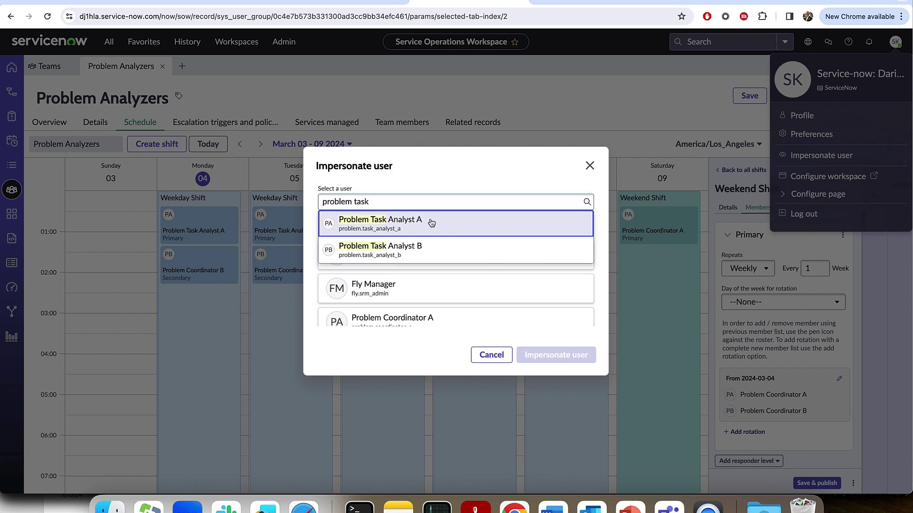
{"action": "left_click", "coordinate": [431, 220]}
{"action": "left_click", "coordinate": [579, 362]}
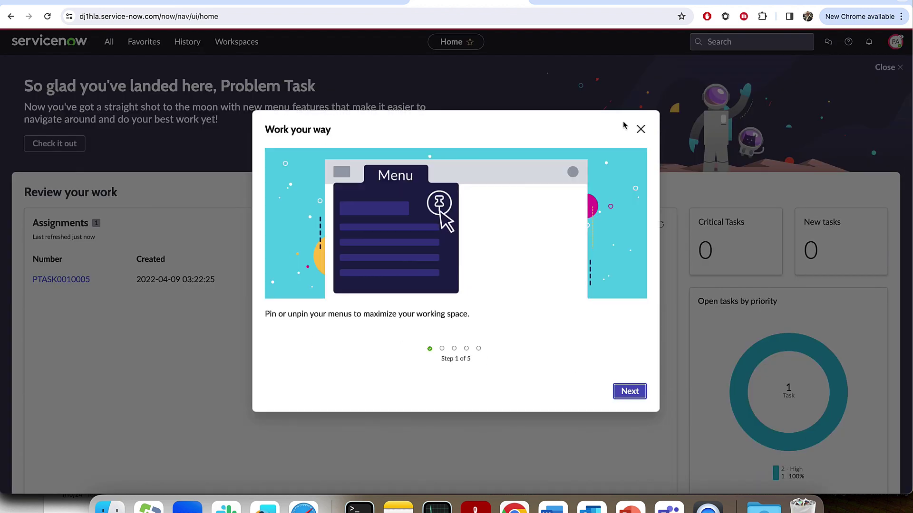
Dismiss the welcome tour and switch to Service Operations Workspace
{"action": "left_click", "coordinate": [640, 128]}
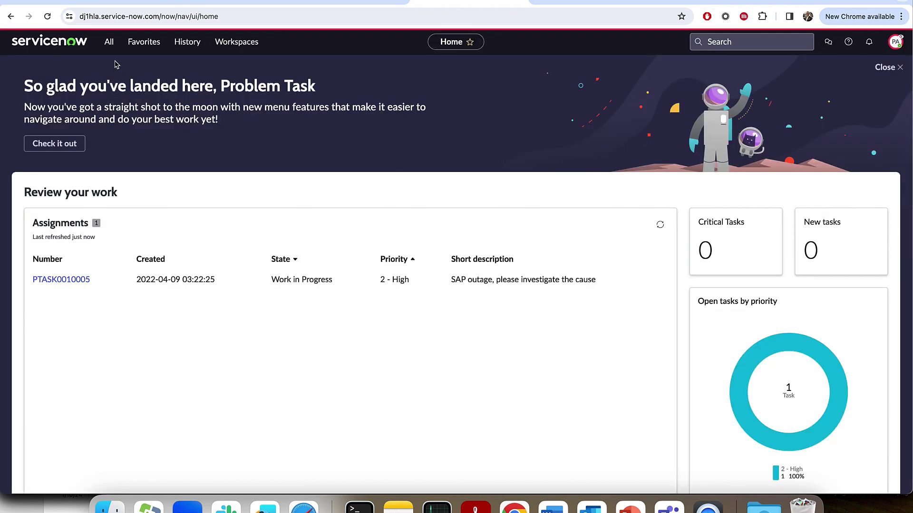
{"action": "left_click", "coordinate": [220, 46]}
{"action": "left_click", "coordinate": [213, 110]}
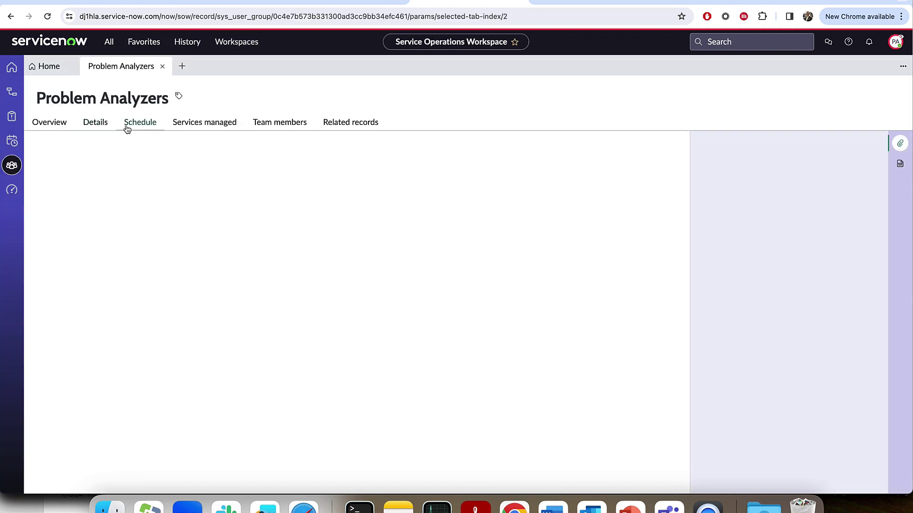
Open on-call notification preferences and edit the business phone number under delivery channels
{"action": "left_click", "coordinate": [13, 141]}
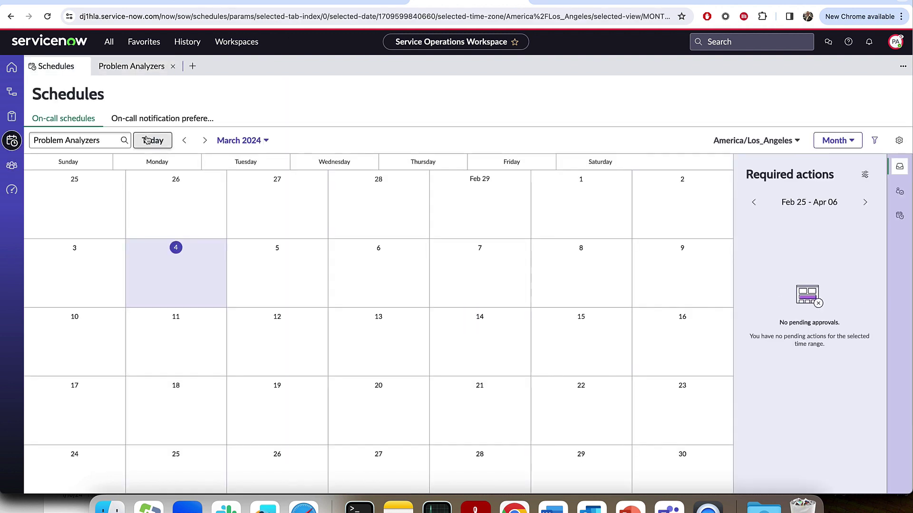
{"action": "left_click", "coordinate": [183, 120]}
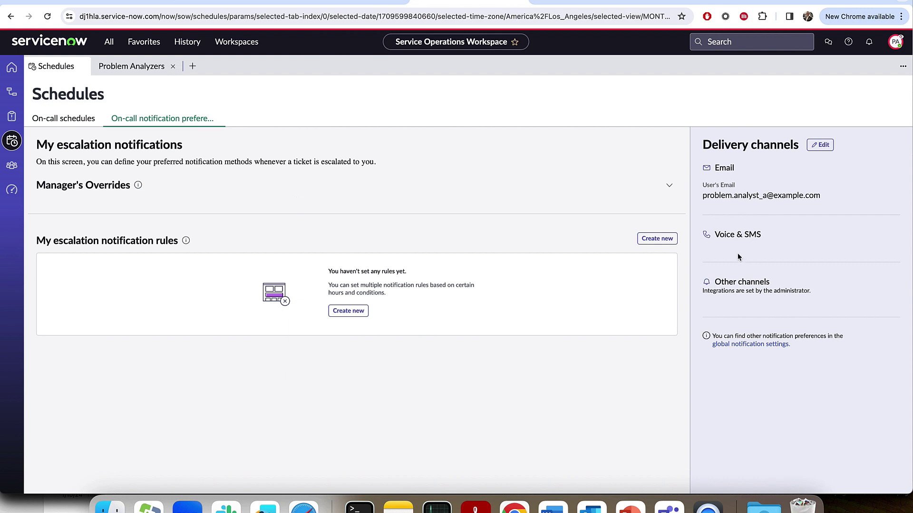
{"action": "left_click", "coordinate": [819, 145]}
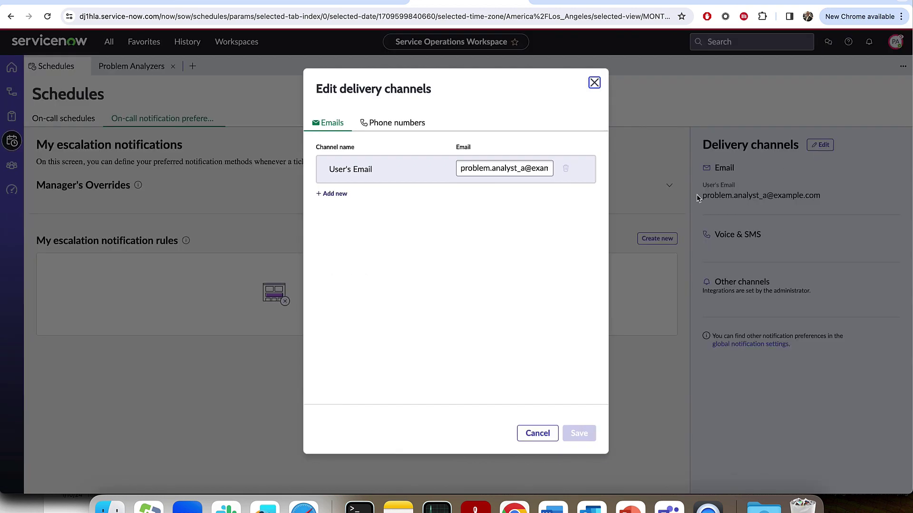
{"action": "left_click", "coordinate": [394, 123]}
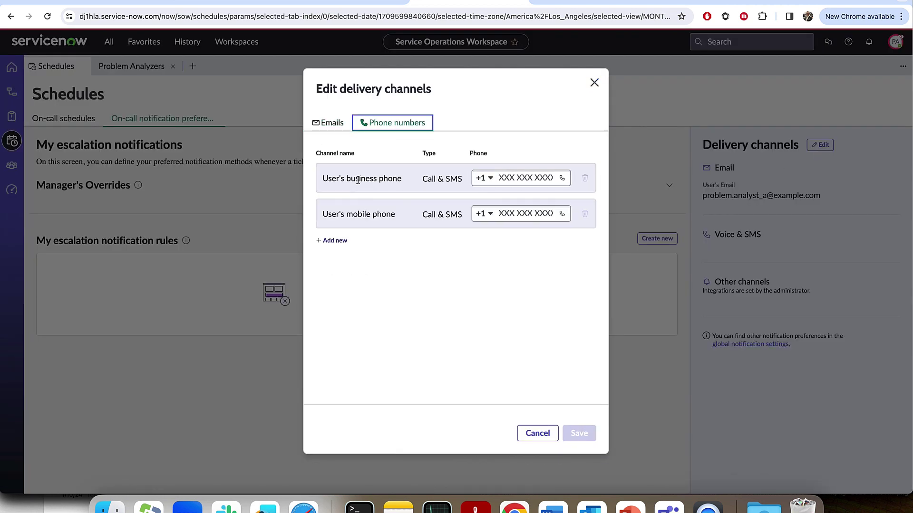
{"action": "left_click", "coordinate": [500, 178]}
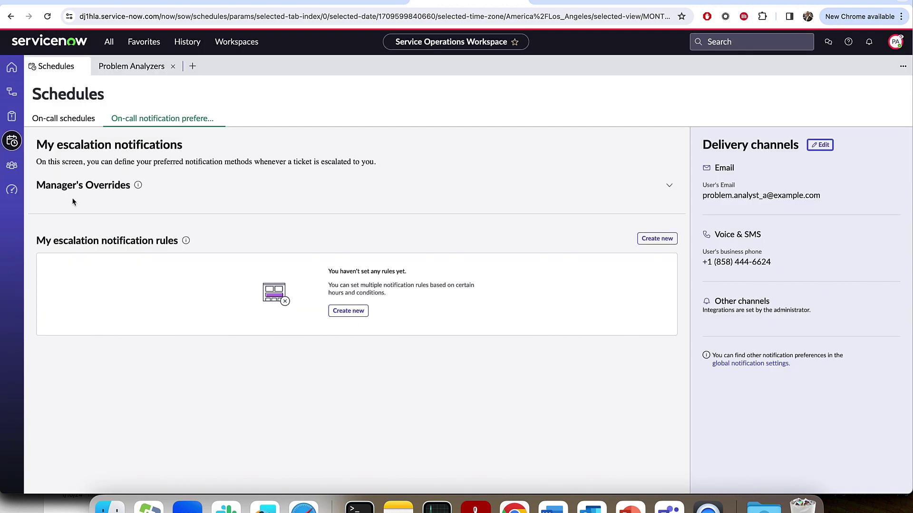
Start a new incident titled 'new on-call test' and assign it to Problem Analyzers
{"action": "left_click", "coordinate": [12, 116]}
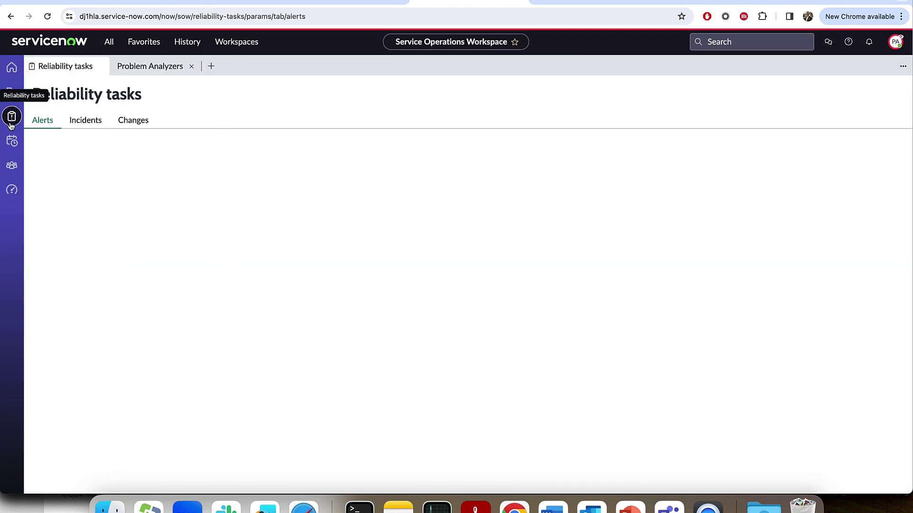
{"action": "left_click", "coordinate": [86, 125]}
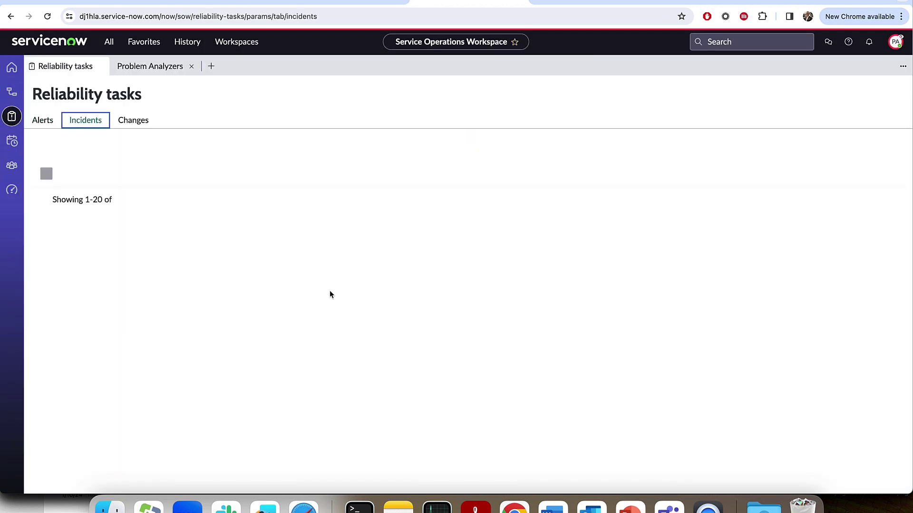
{"action": "left_click", "coordinate": [879, 249]}
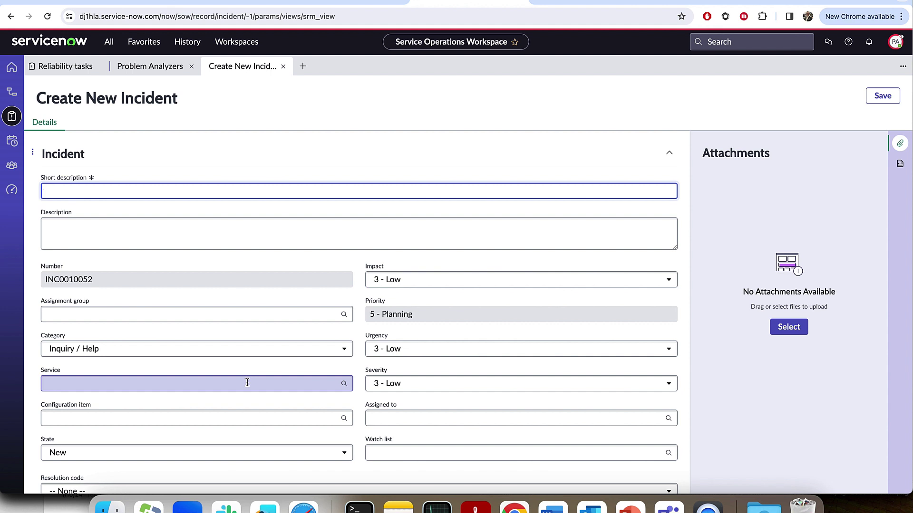
{"action": "type", "text": "new on-call test"}
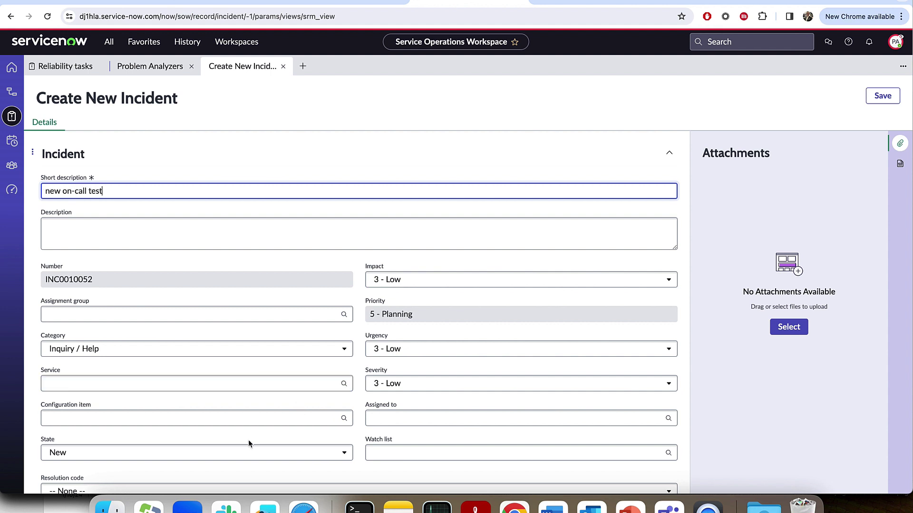
{"action": "left_click", "coordinate": [229, 310]}
{"action": "type", "text": "problem"}
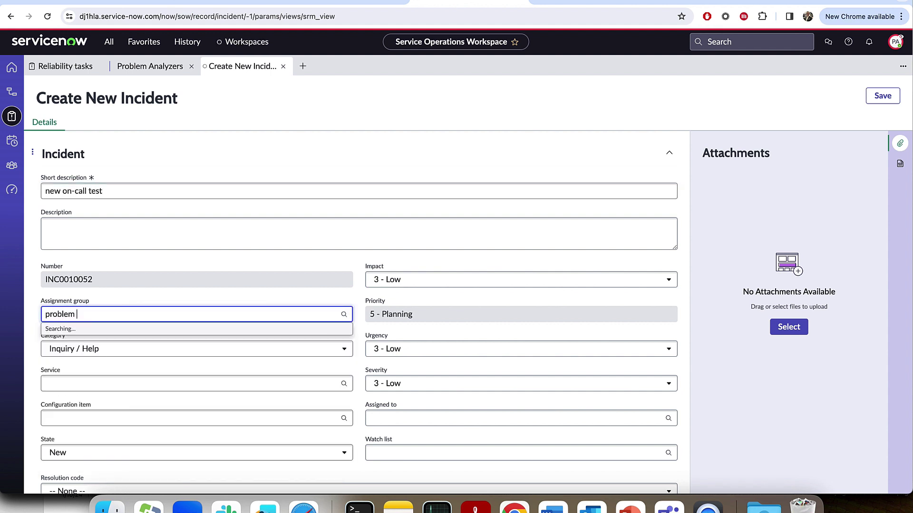
{"action": "left_click", "coordinate": [118, 344]}
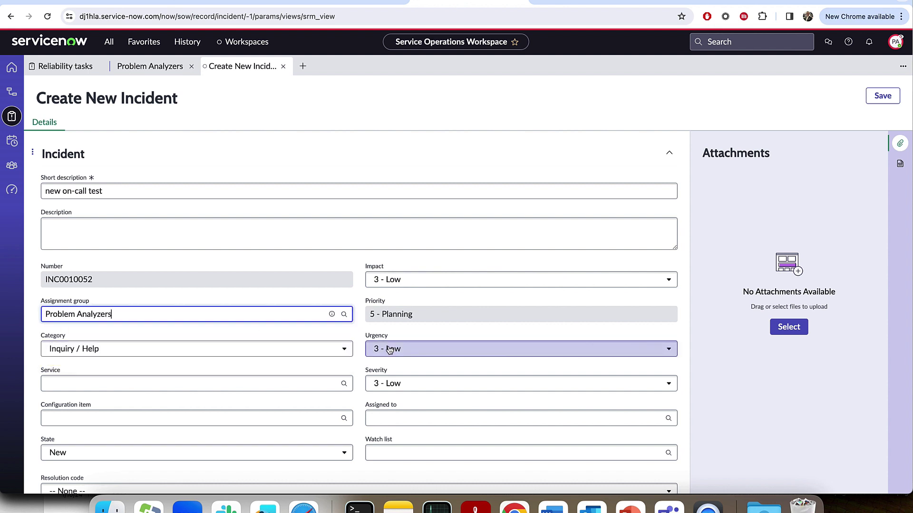
Set Urgency, Severity and Impact to 1 - High, then save the 1 - Critical incident
{"action": "left_click", "coordinate": [434, 351]}
{"action": "left_click", "coordinate": [422, 367]}
{"action": "left_click", "coordinate": [406, 387]}
{"action": "left_click", "coordinate": [415, 401]}
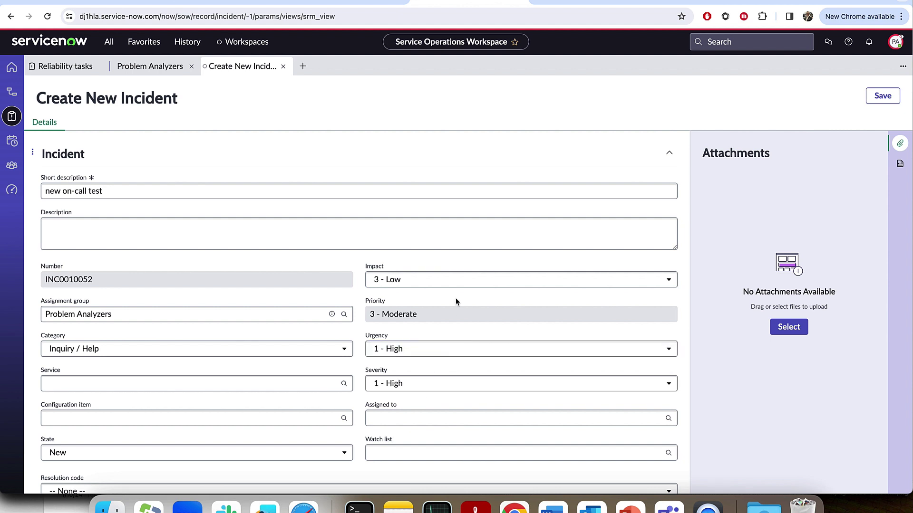
{"action": "left_click", "coordinate": [454, 280]}
{"action": "left_click", "coordinate": [441, 298]}
{"action": "left_click", "coordinate": [883, 95]}
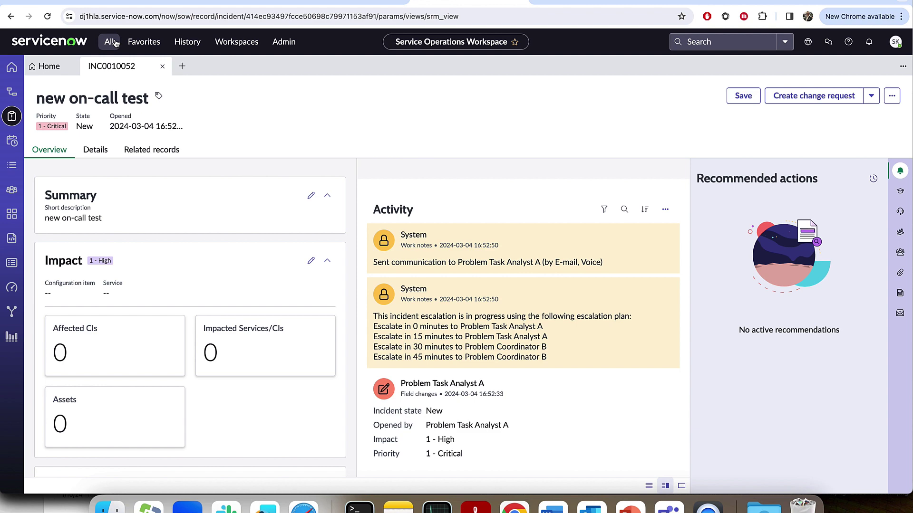
{"action": "left_click", "coordinate": [111, 41]}
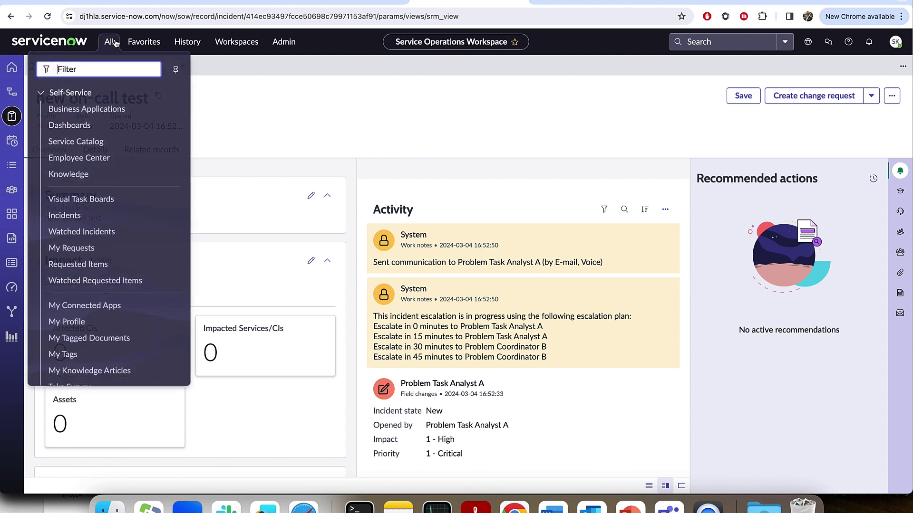
{"action": "type", "text": "workflow"}
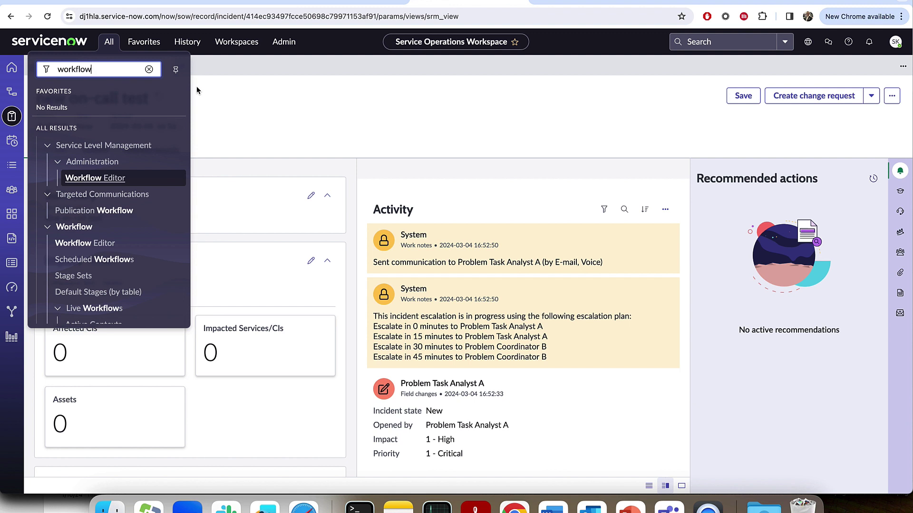
{"action": "left_click", "coordinate": [515, 166]}
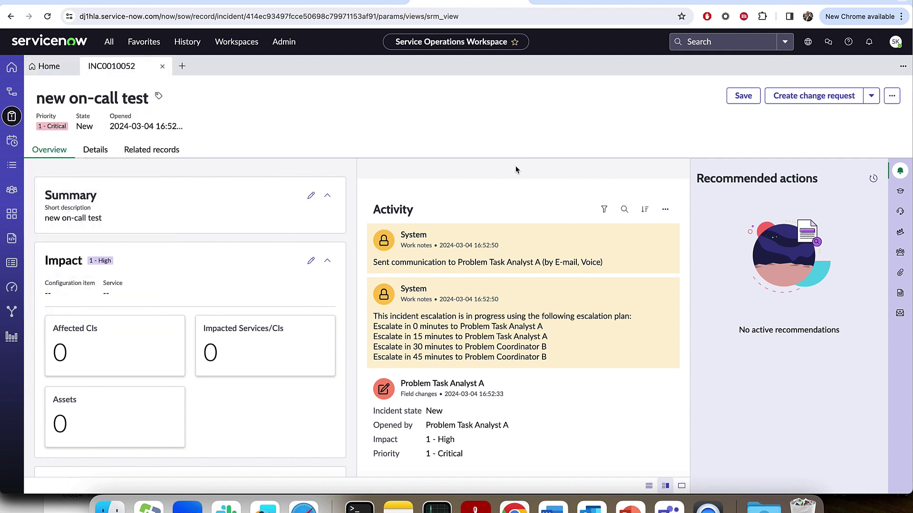